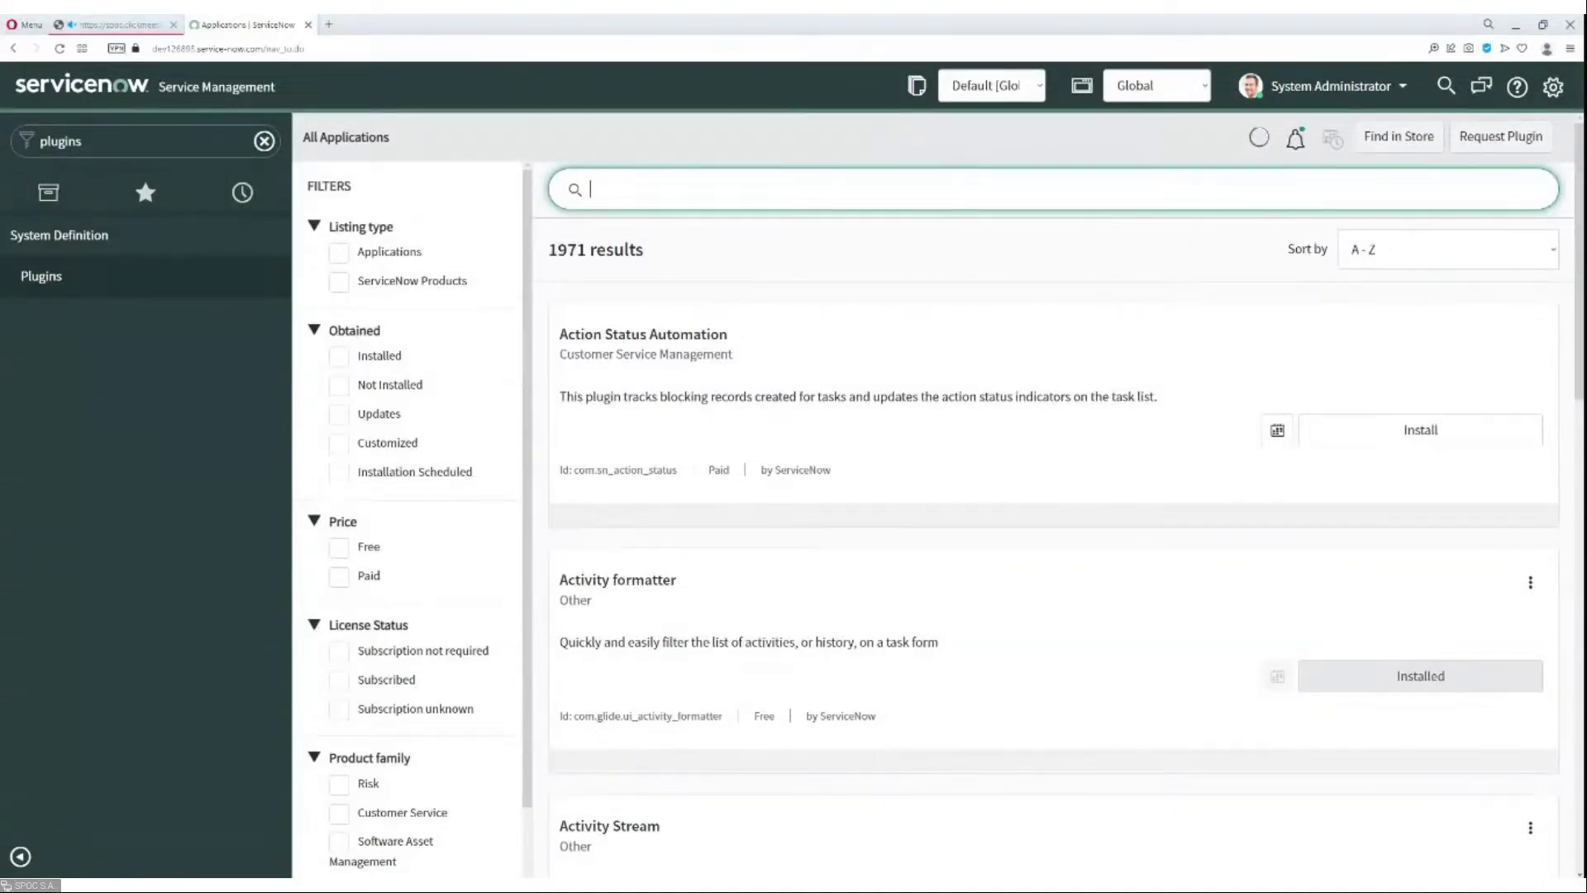
Filter the plugins list, then the navigator, by 'help tool' to show its Overview and migration status modules.
text(help tool)
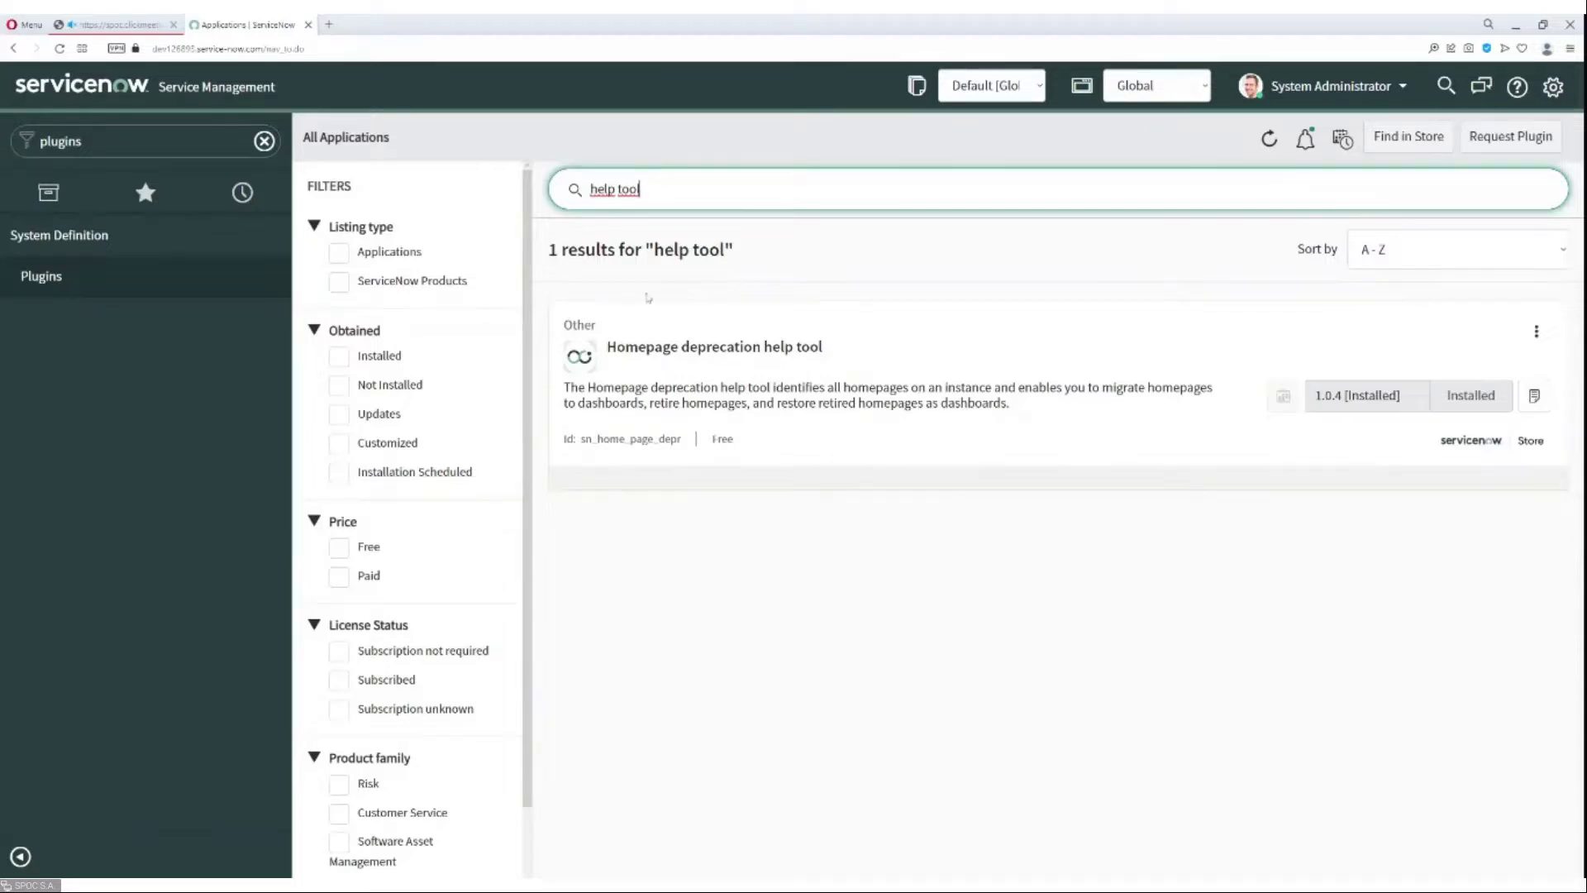
click(149, 140)
text(help tool)
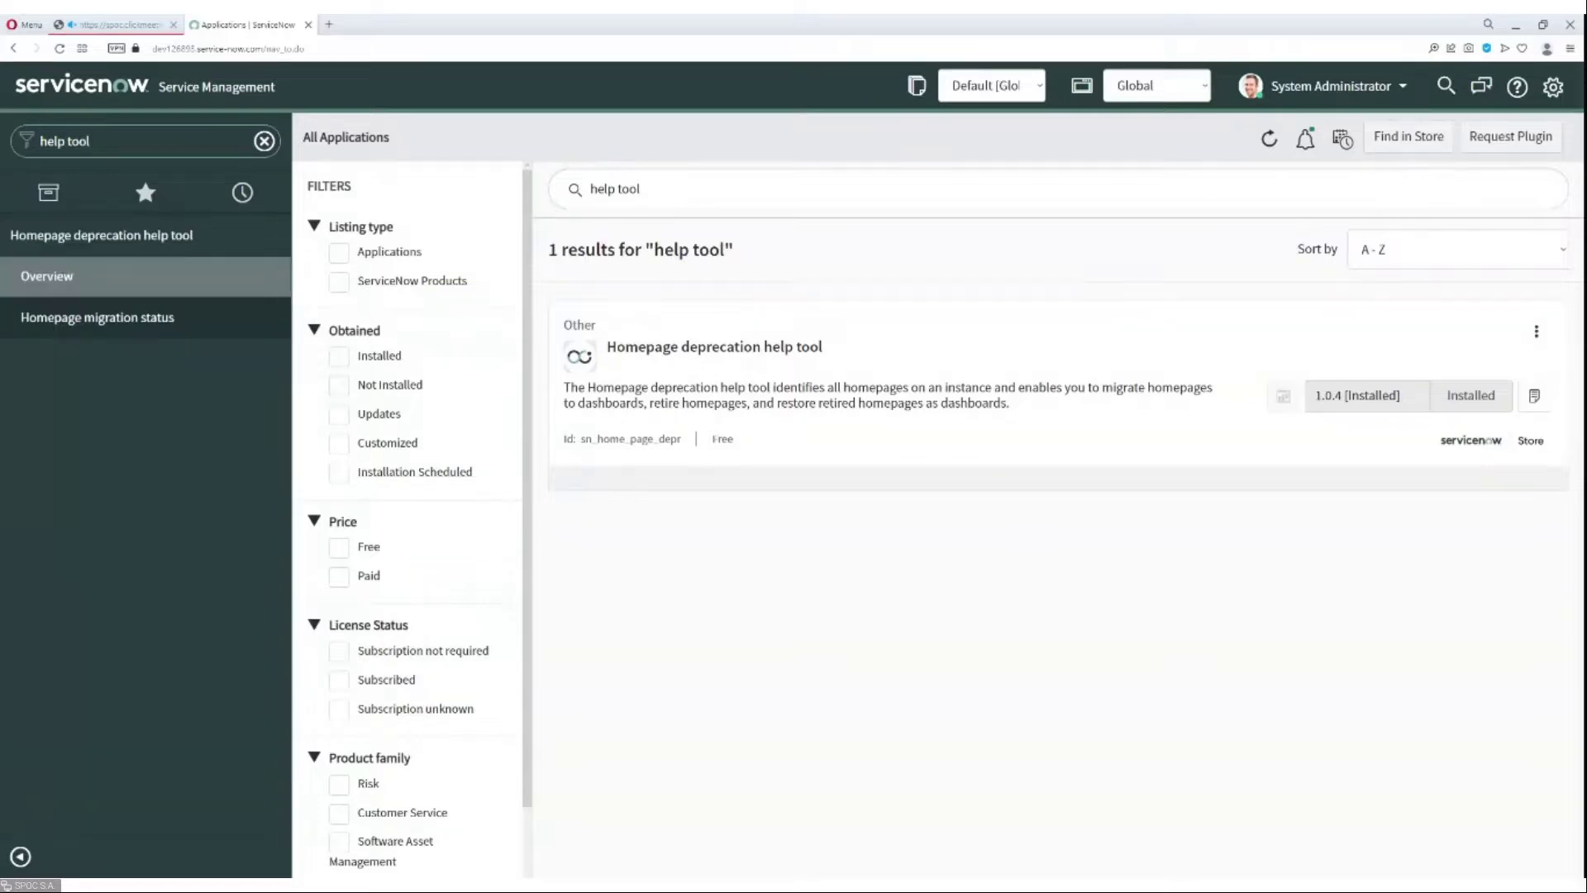
Open the help tool Overview and confirm com.glideapp.home.deprecate_homepages is set to true.
click(159, 279)
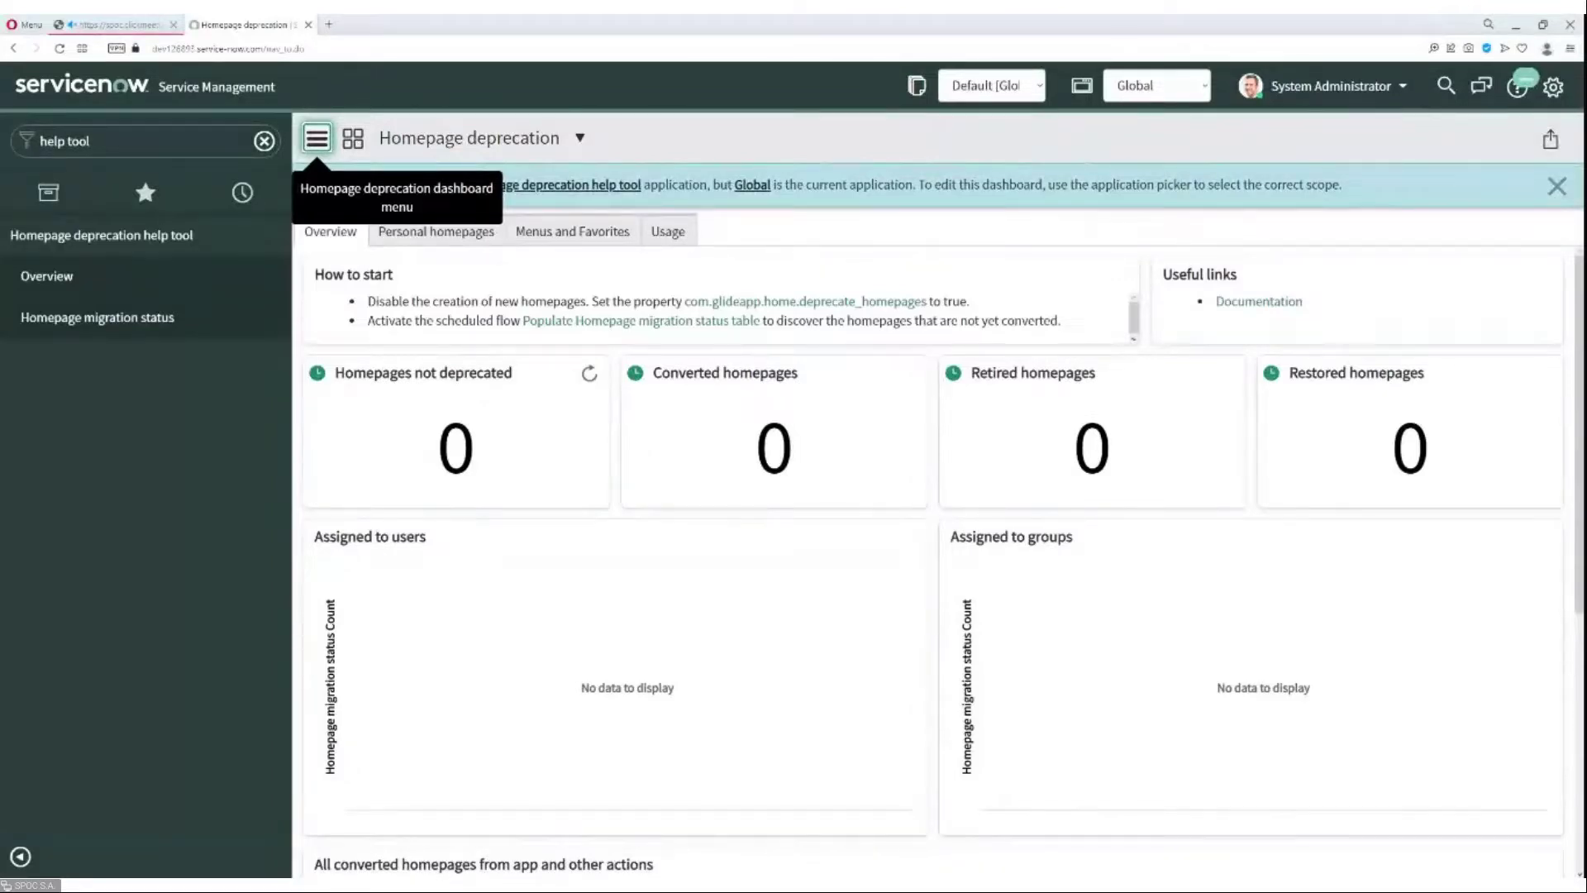
click(760, 306)
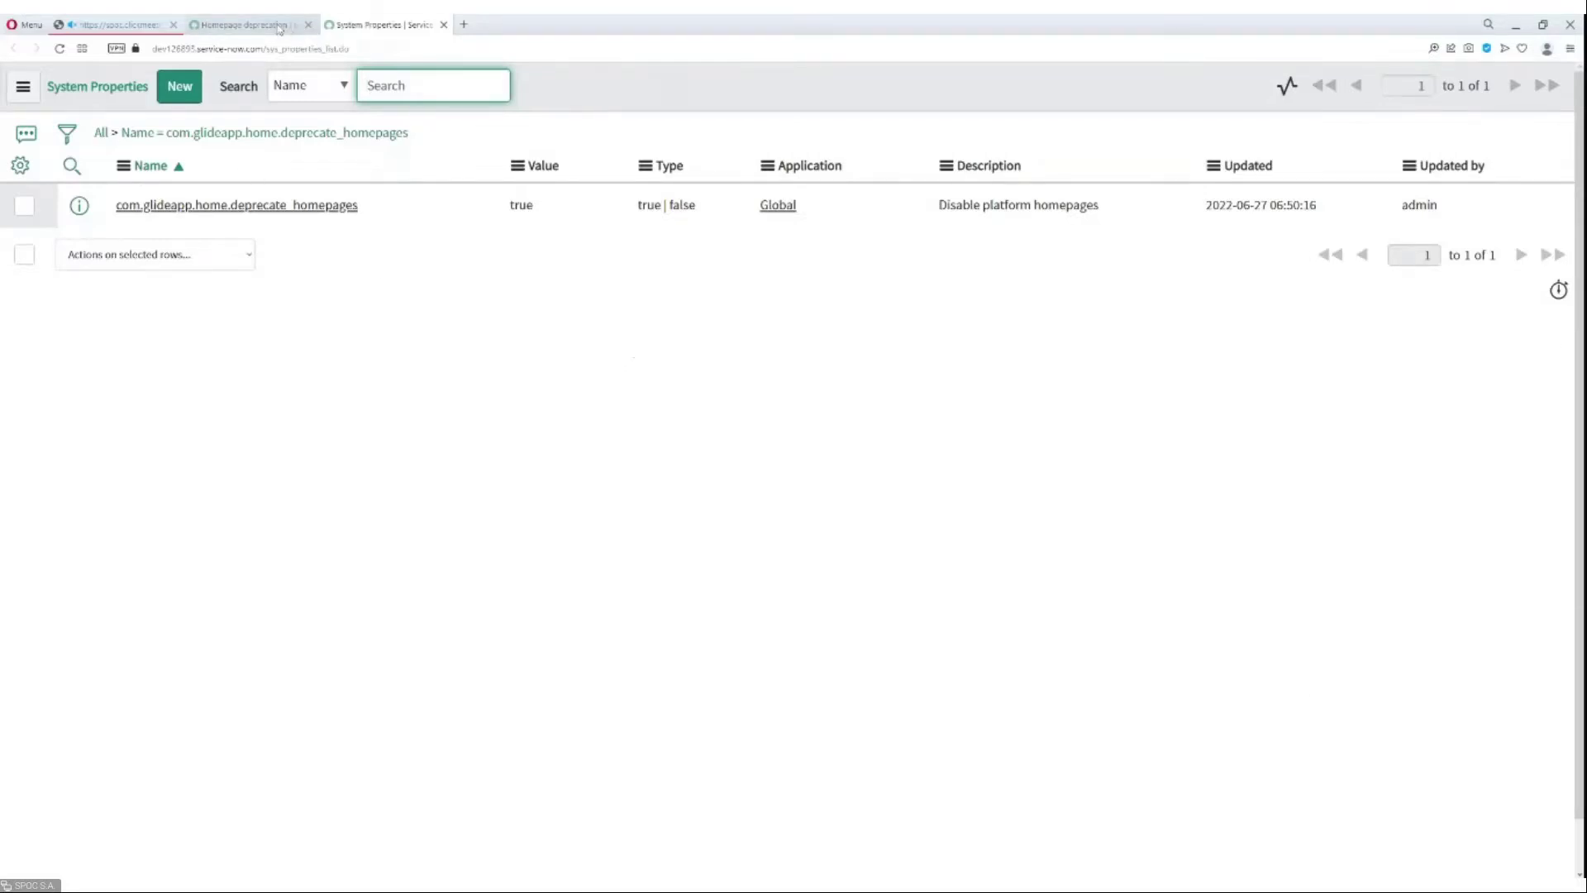
Back on the Homepage deprecation dashboard, open the 'Populate Homepage migration status table' flow link.
click(277, 26)
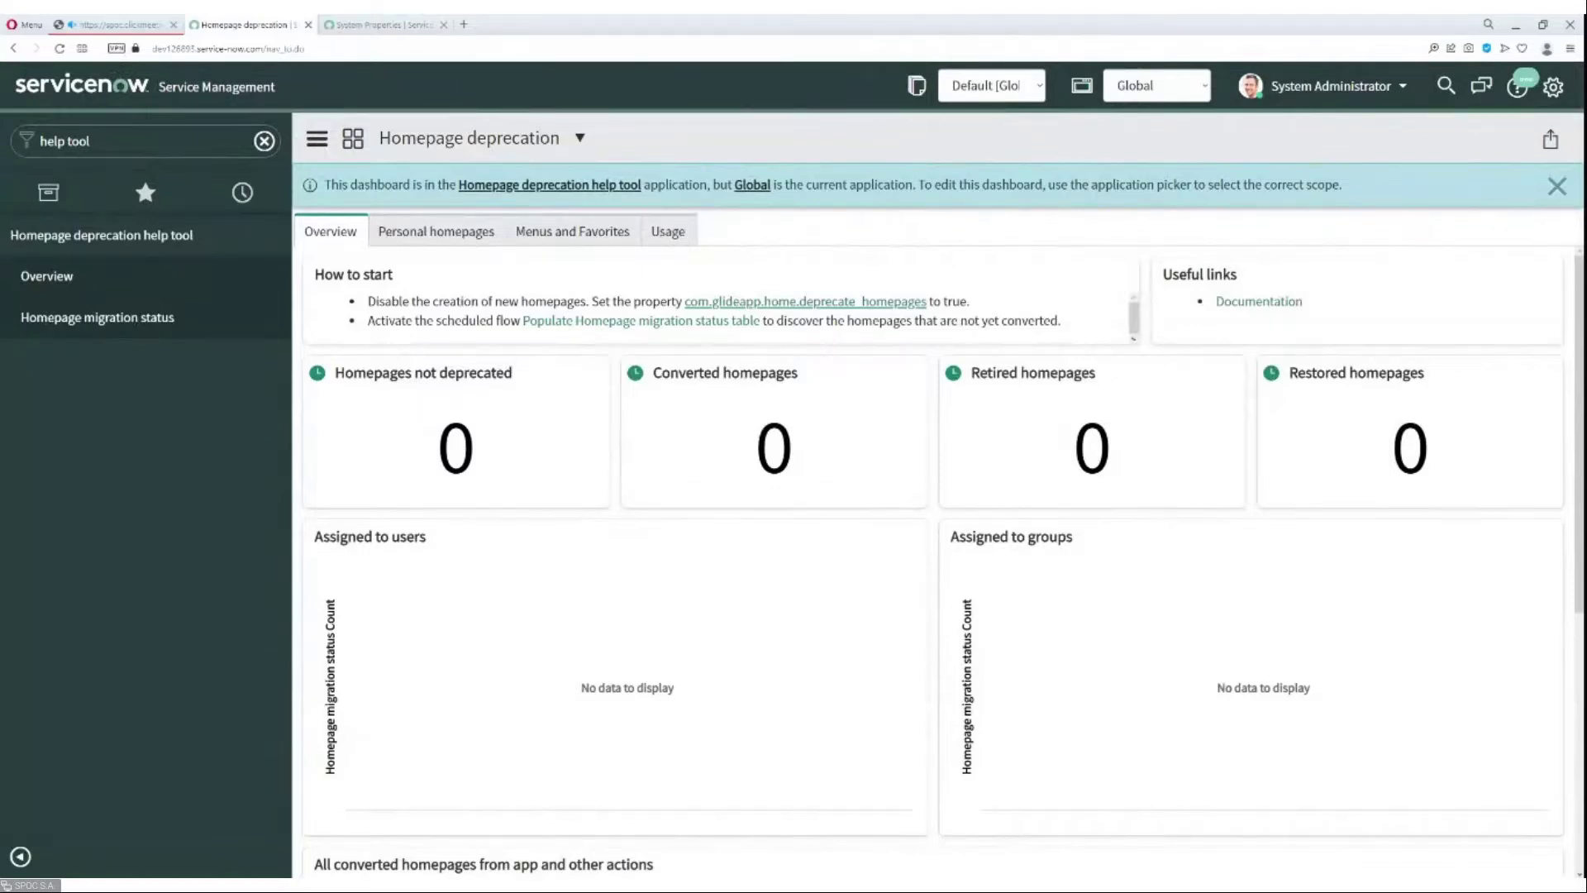
click(662, 322)
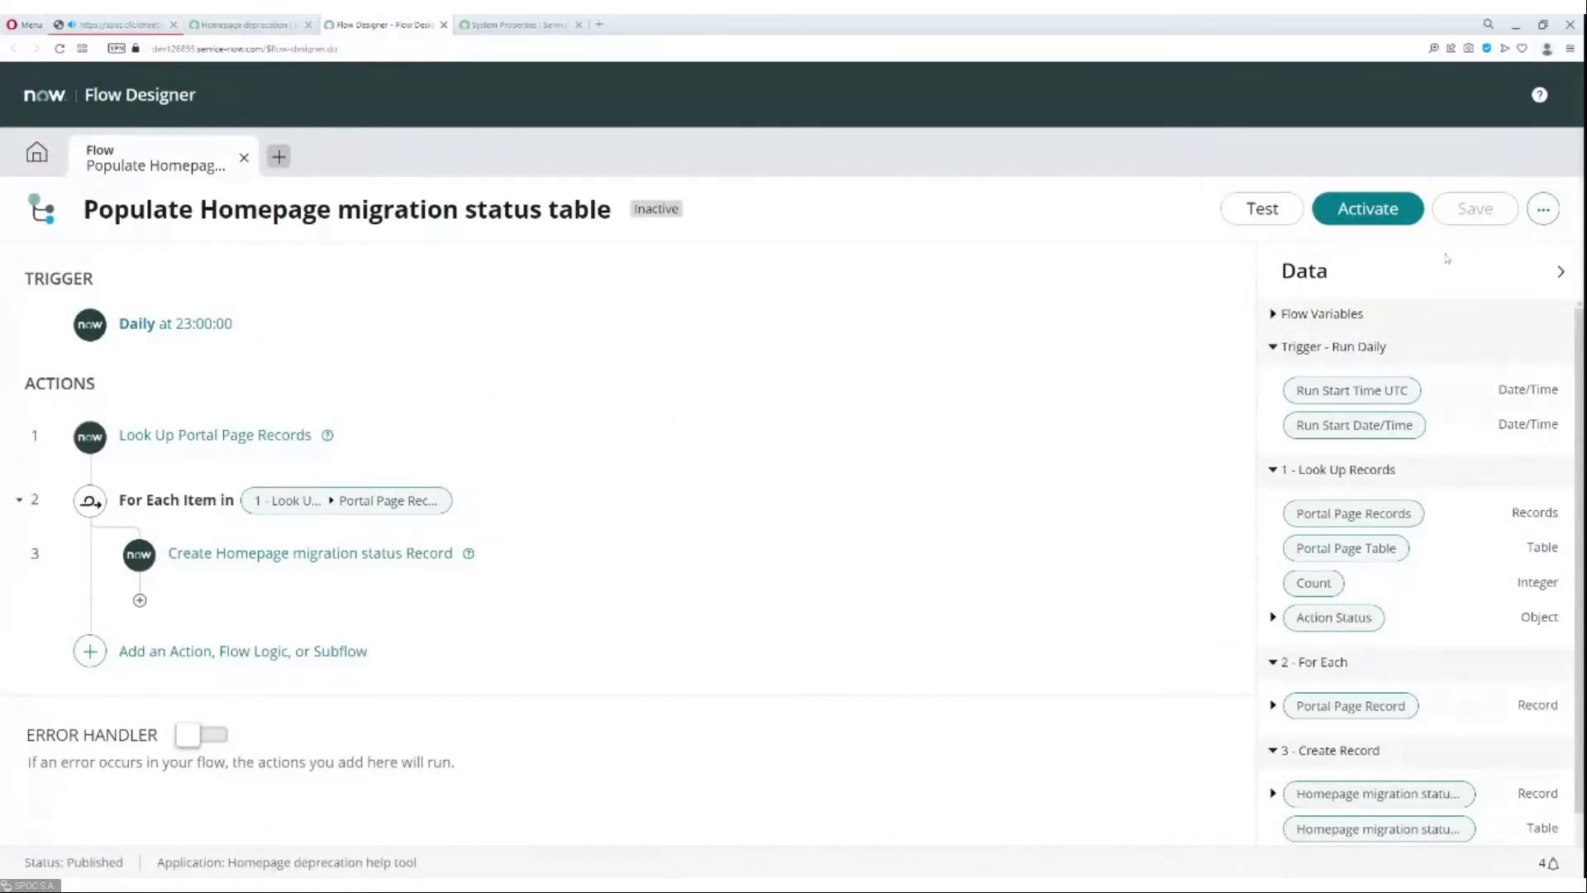
Activate the Populate Homepage migration status table flow, run a test, and return to the dashboard.
click(1397, 213)
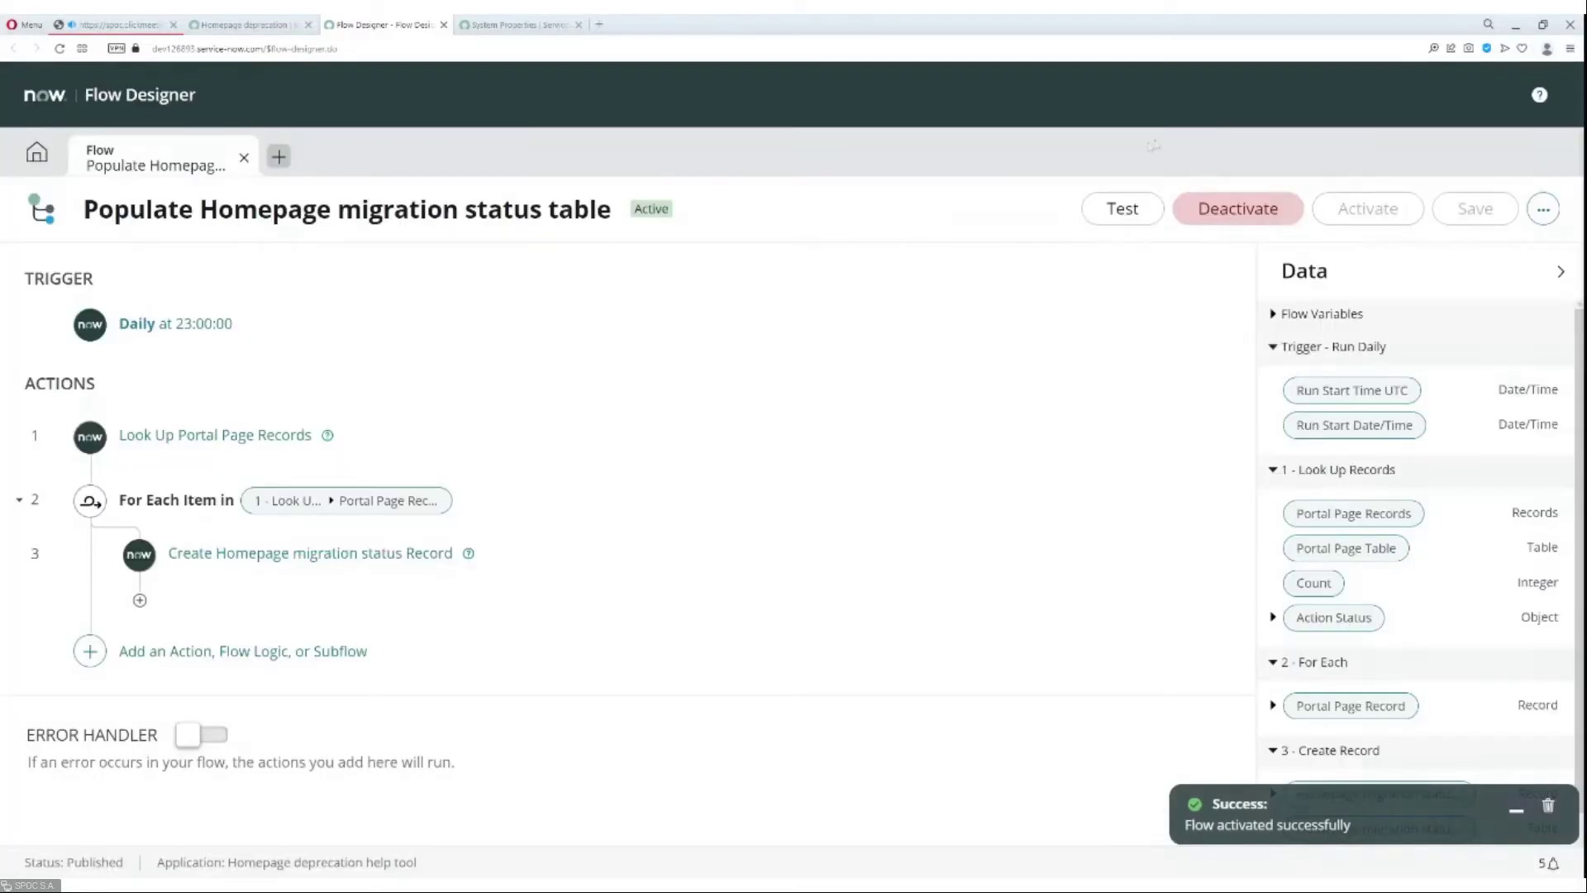
click(1124, 210)
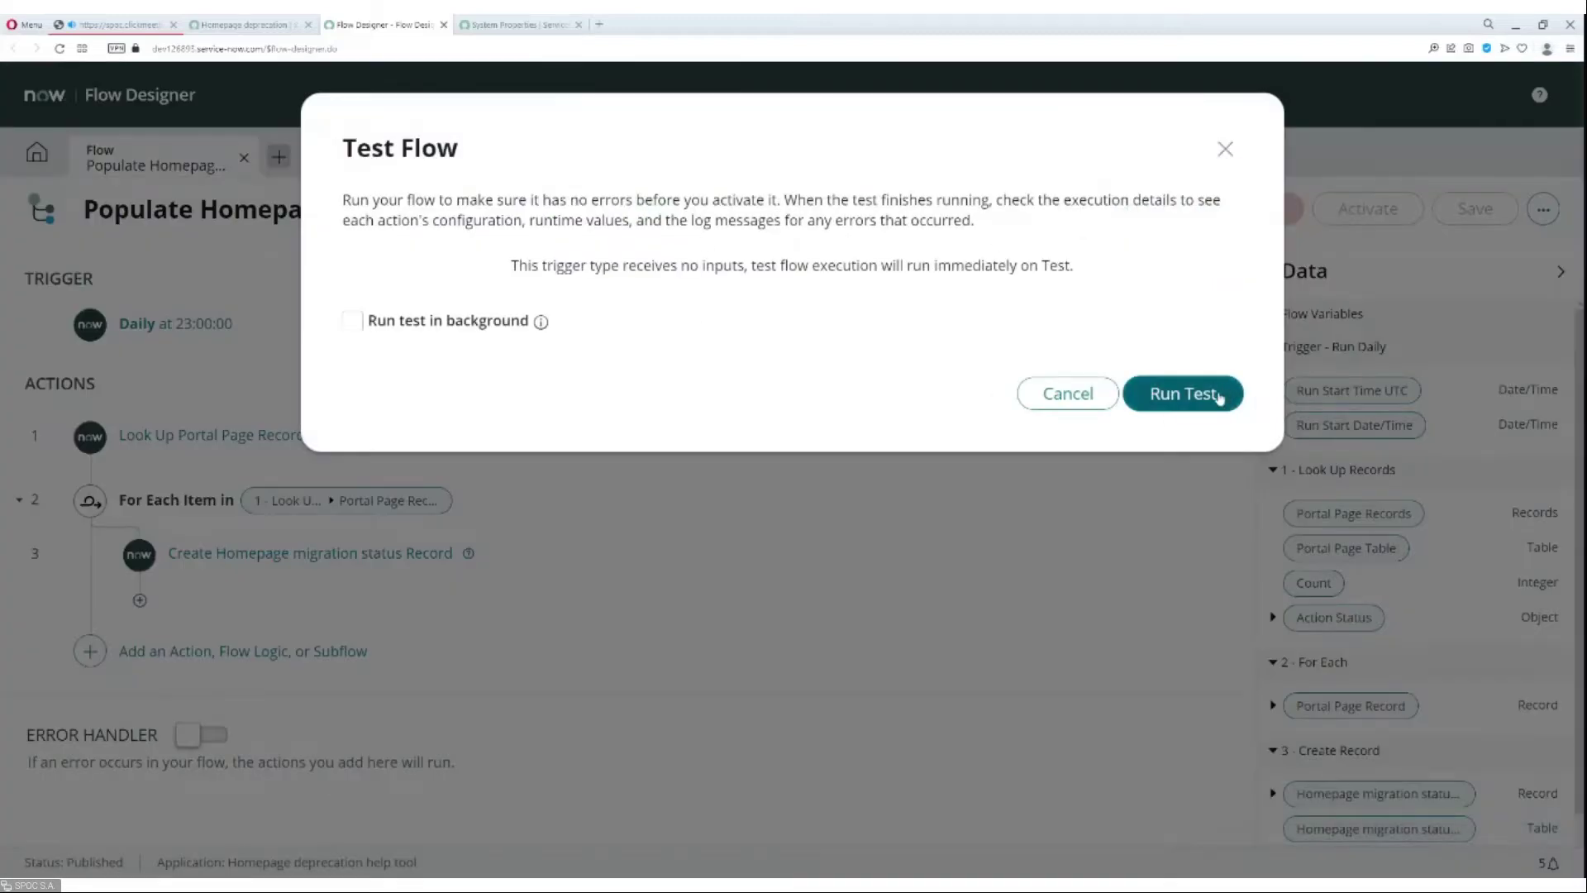
click(1220, 398)
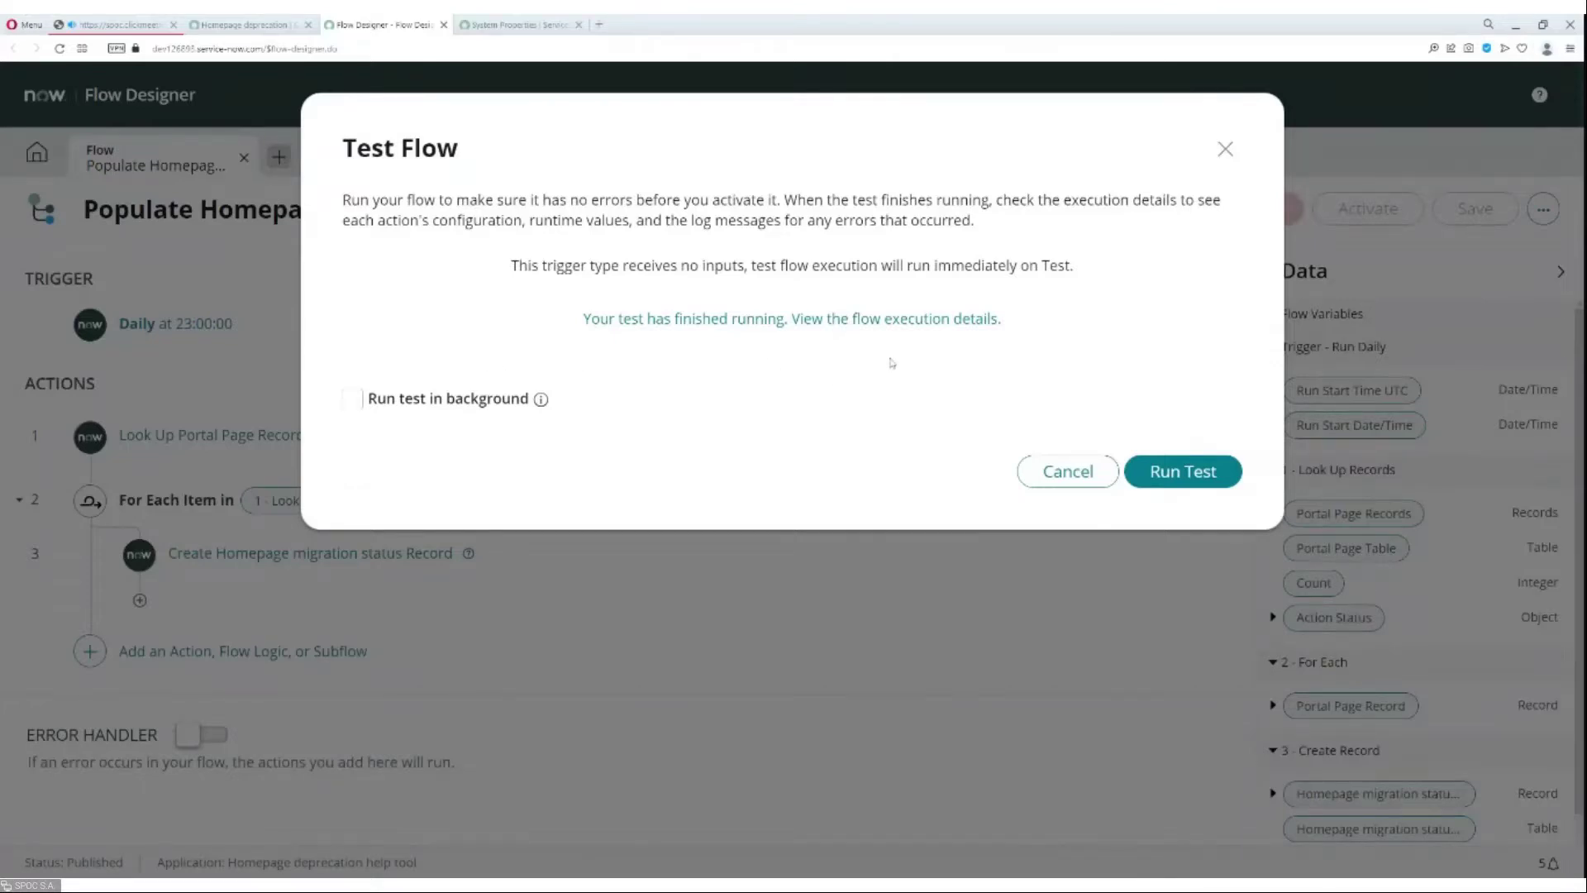
click(1226, 150)
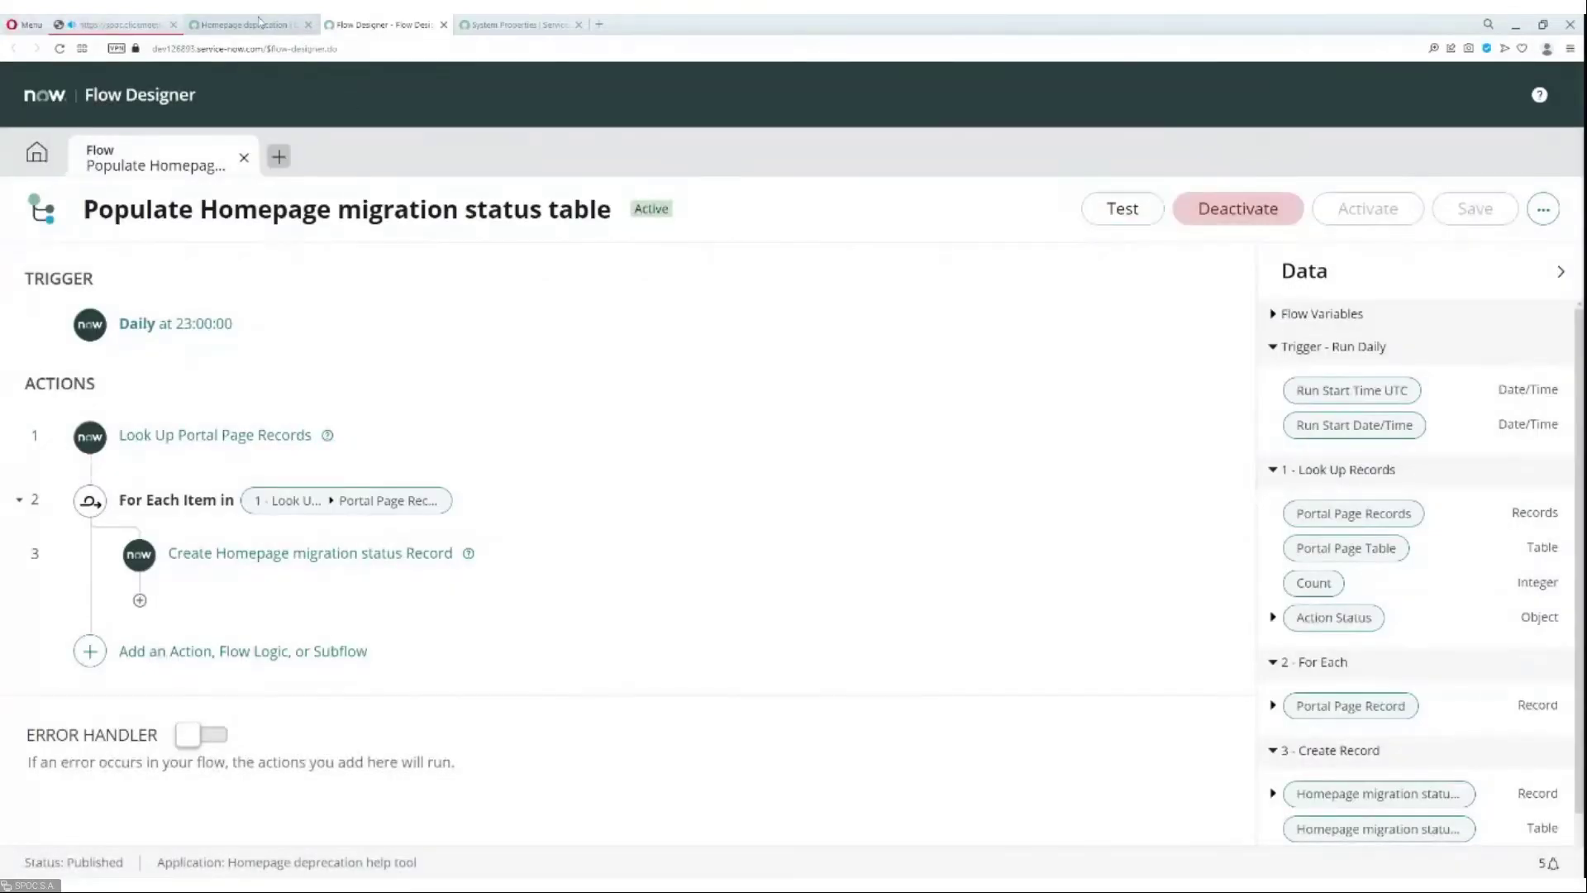
click(243, 24)
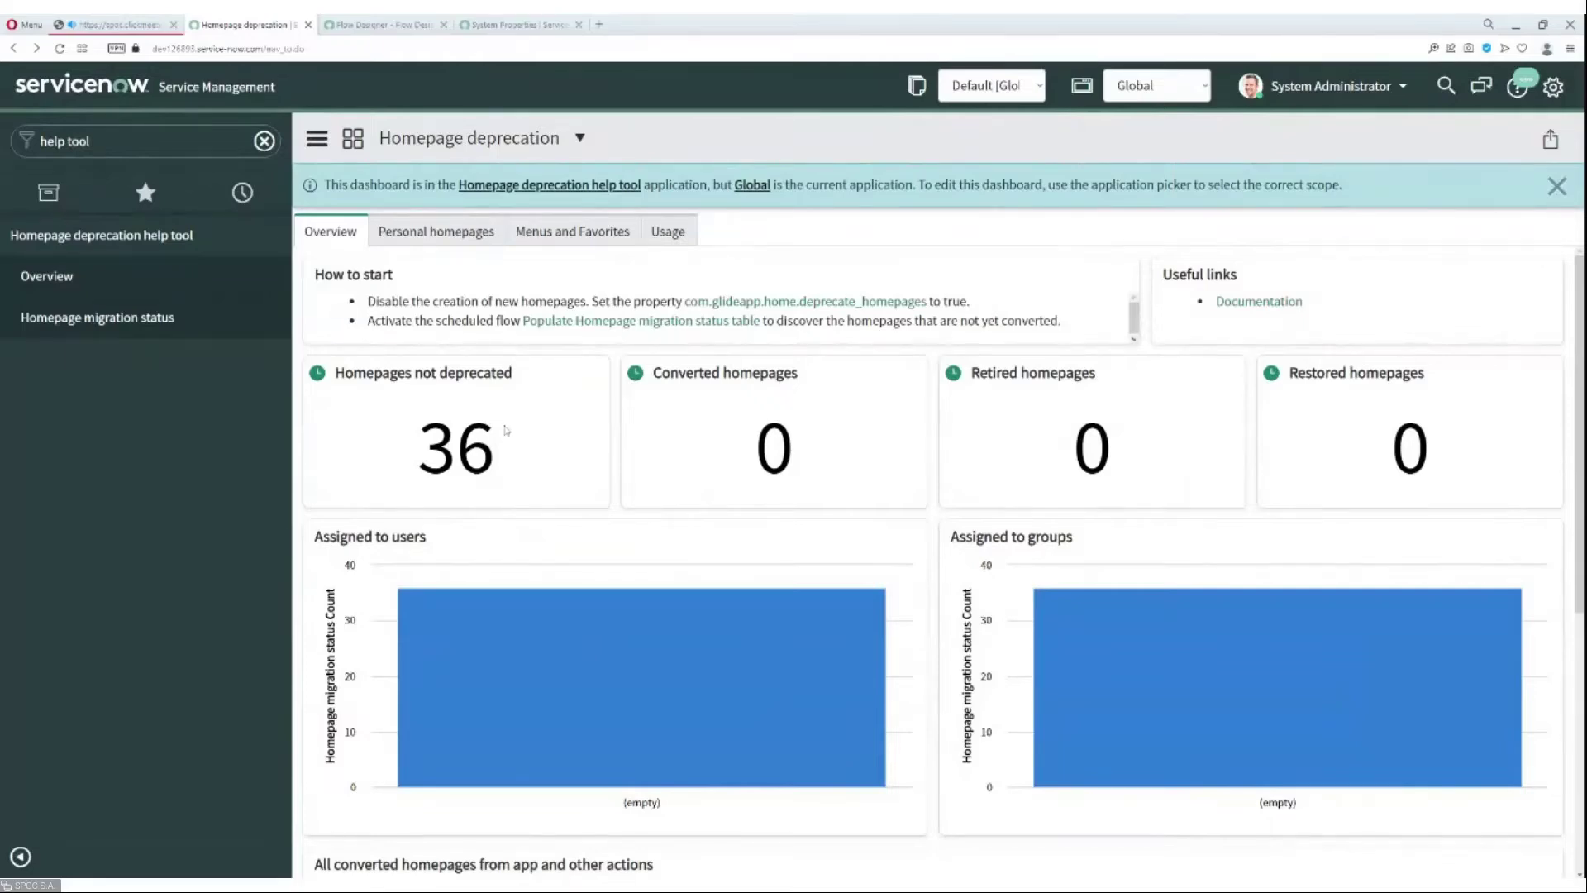
List the 36 homepages not deprecated and open record TASK0020892 for Problem overview.
click(478, 451)
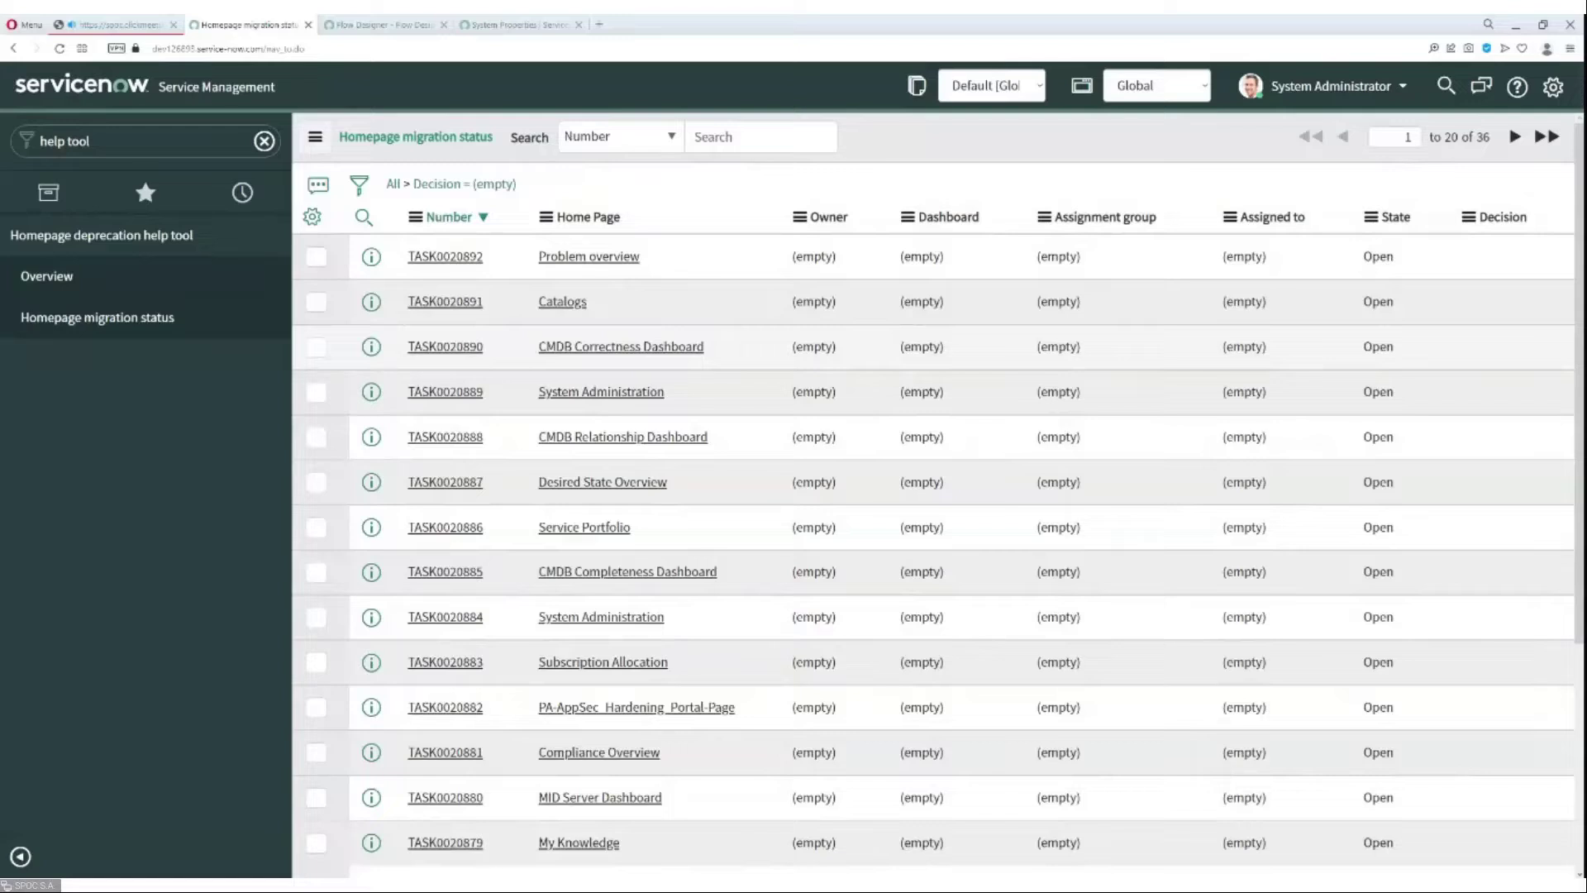
click(478, 263)
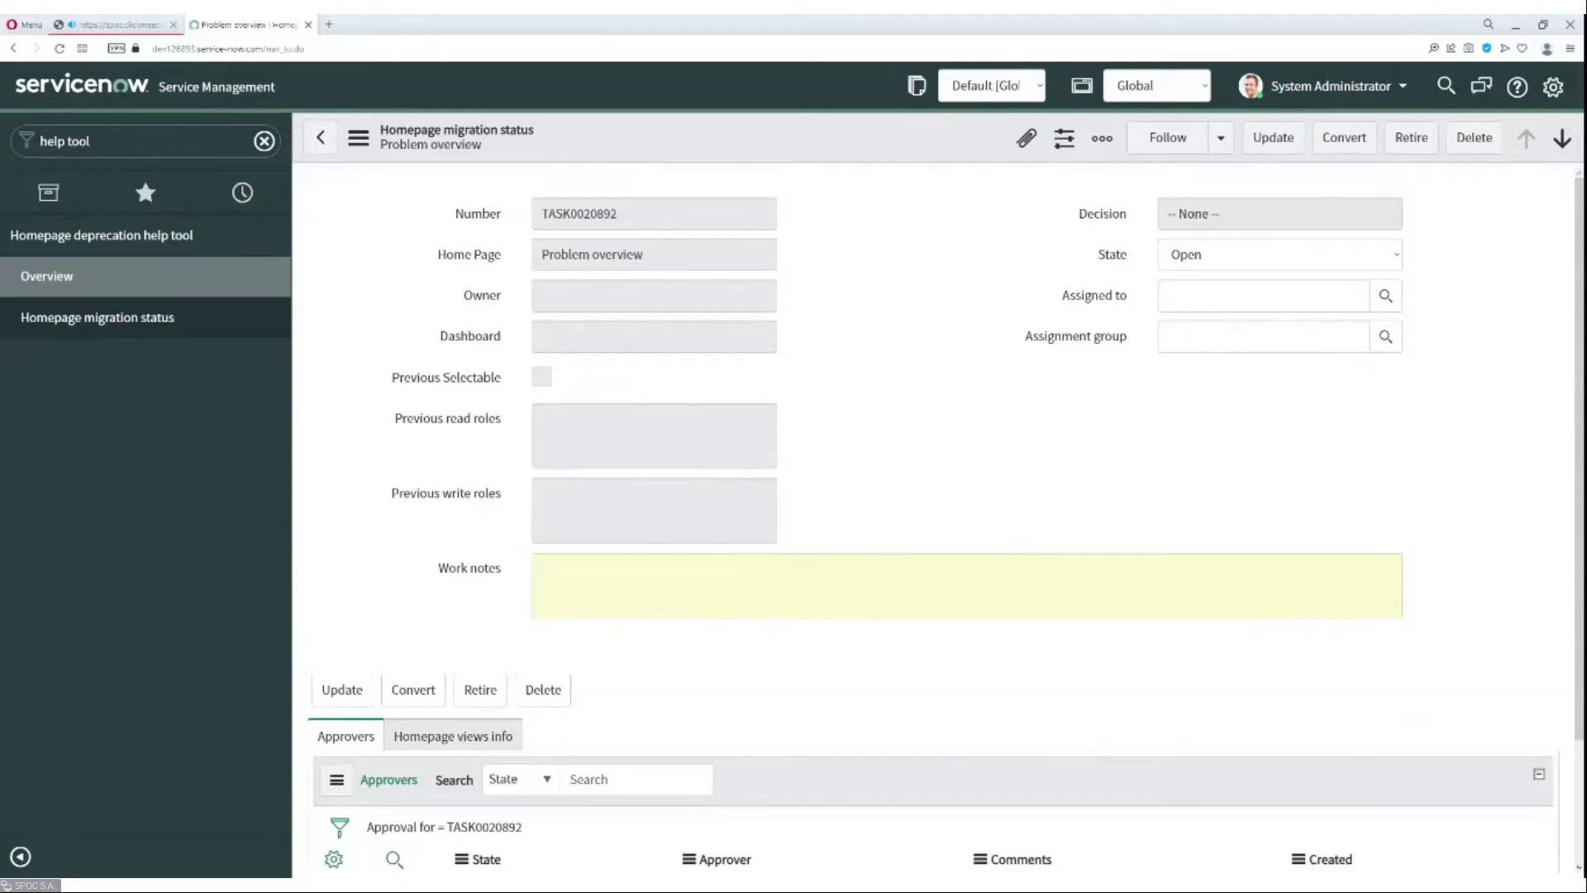
Convert the Problem overview homepage to a dashboard, then reload the deprecation Overview.
click(1345, 140)
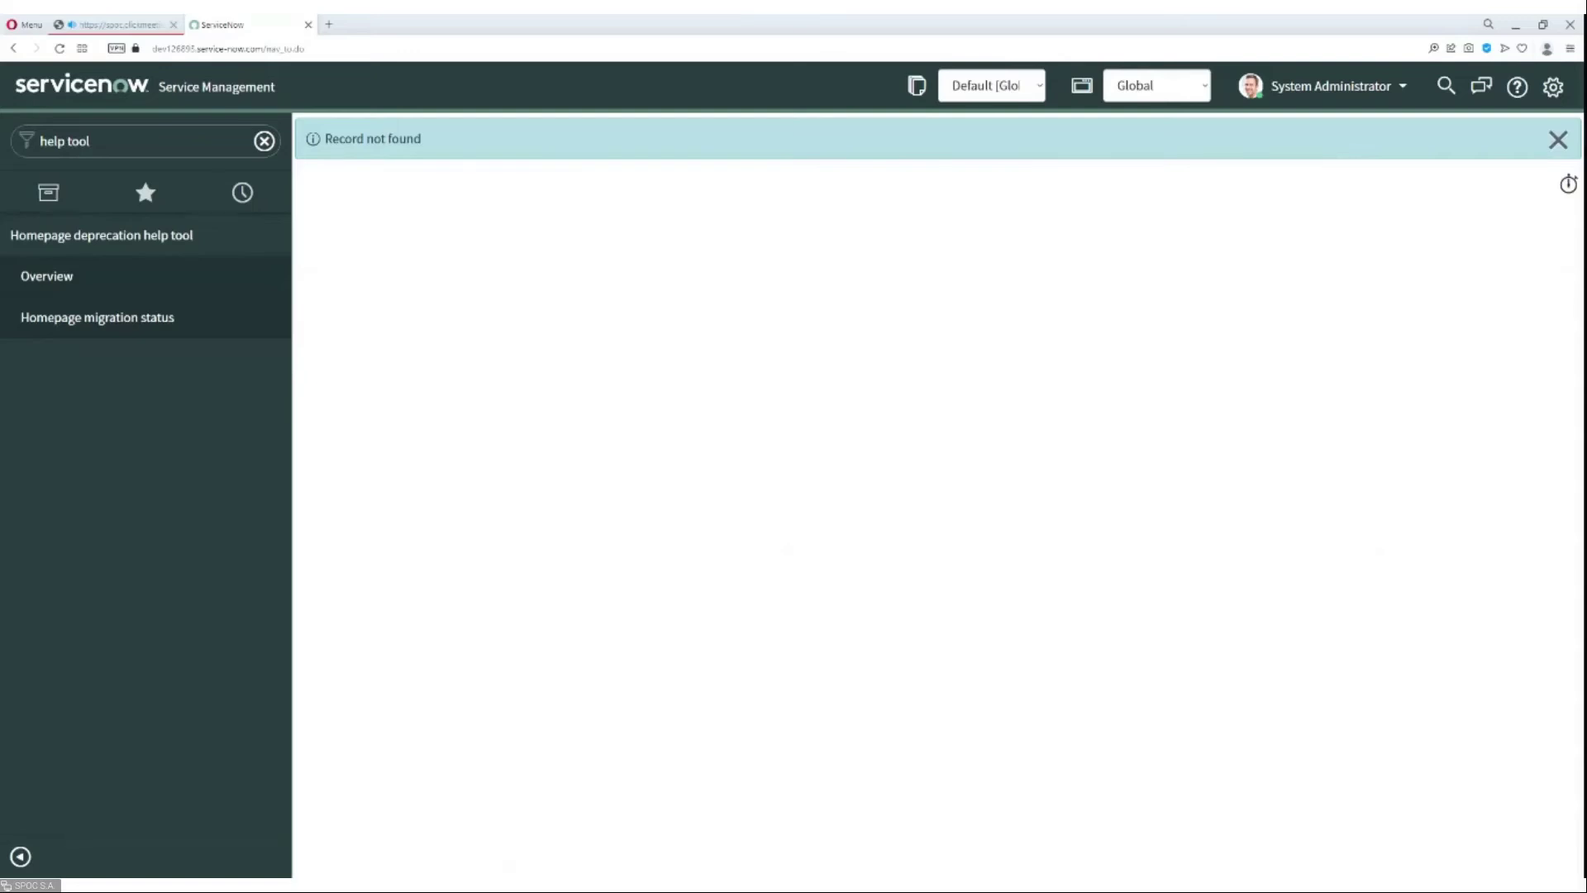
click(149, 292)
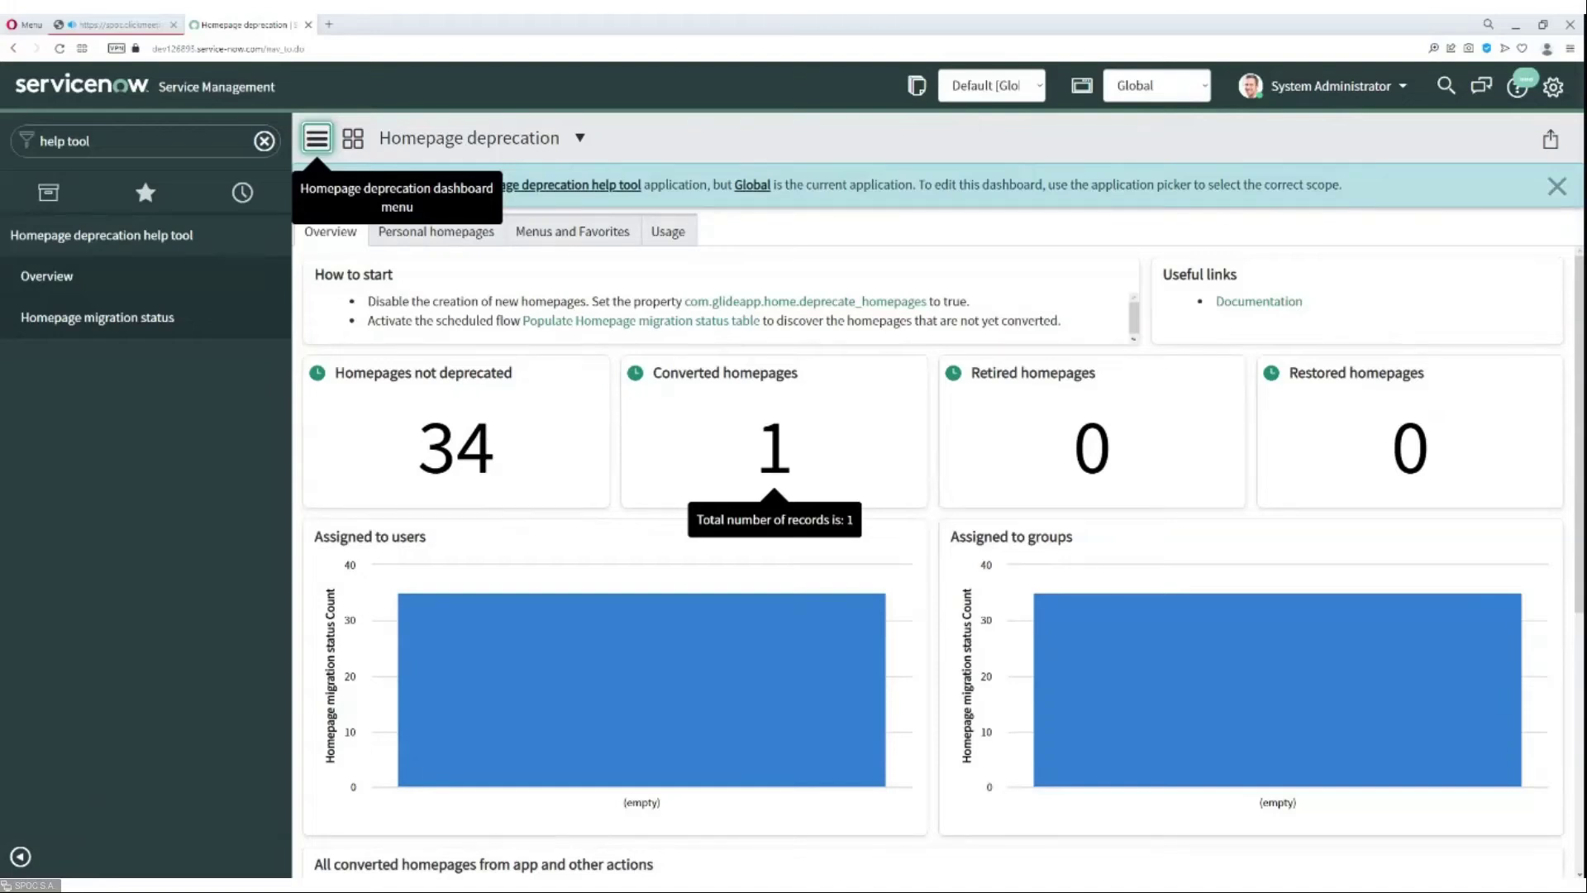
List the 1 converted homepage and open the Problem overview portal page record in a new tab.
click(777, 450)
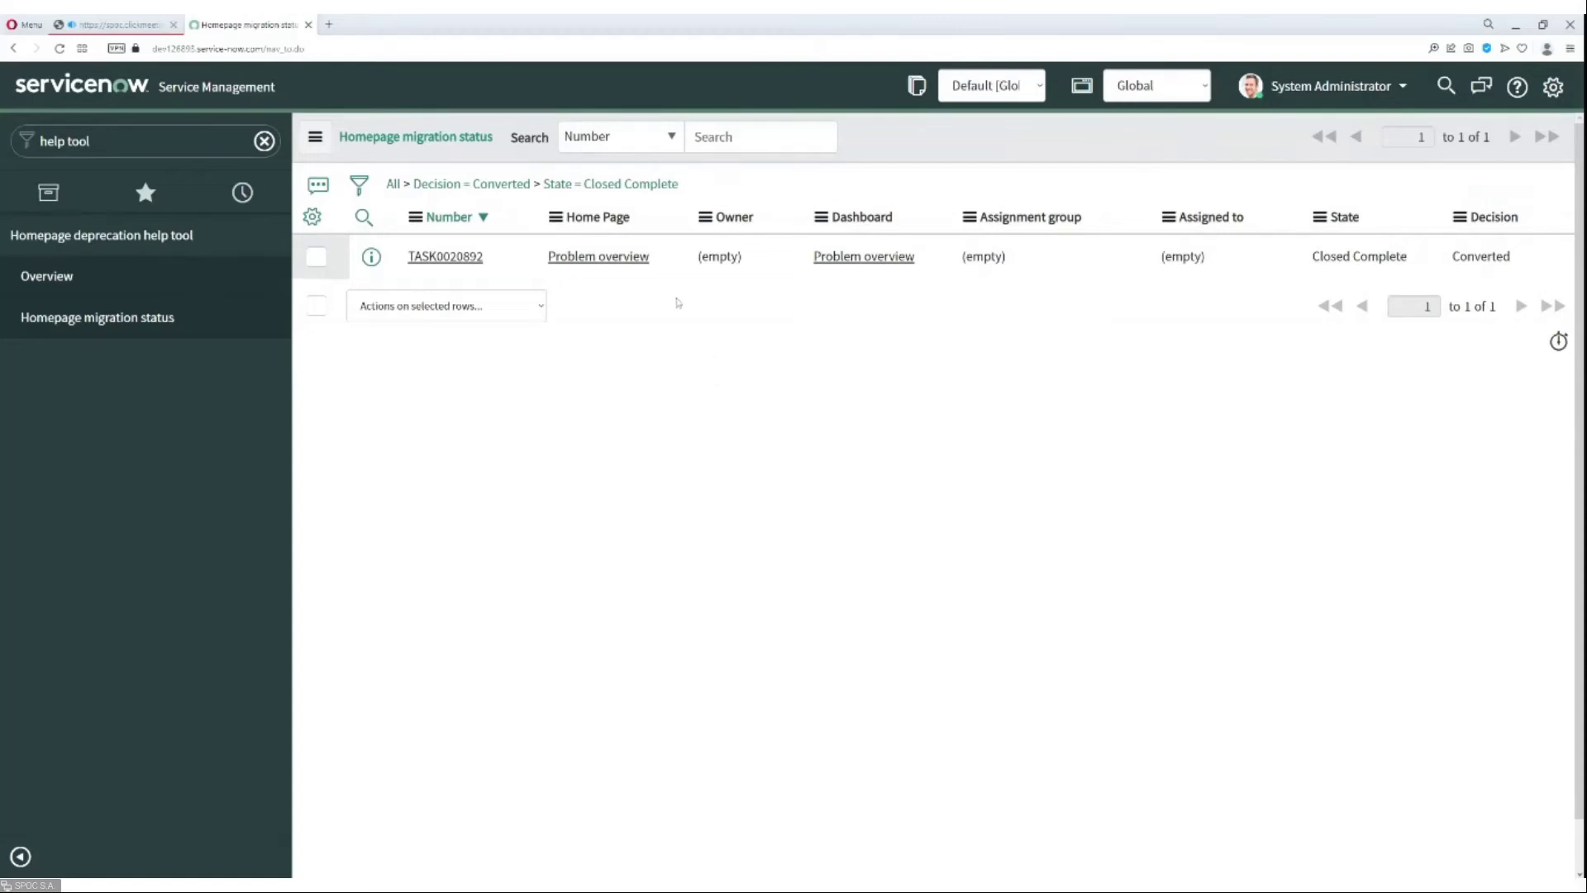
middle_click(625, 256)
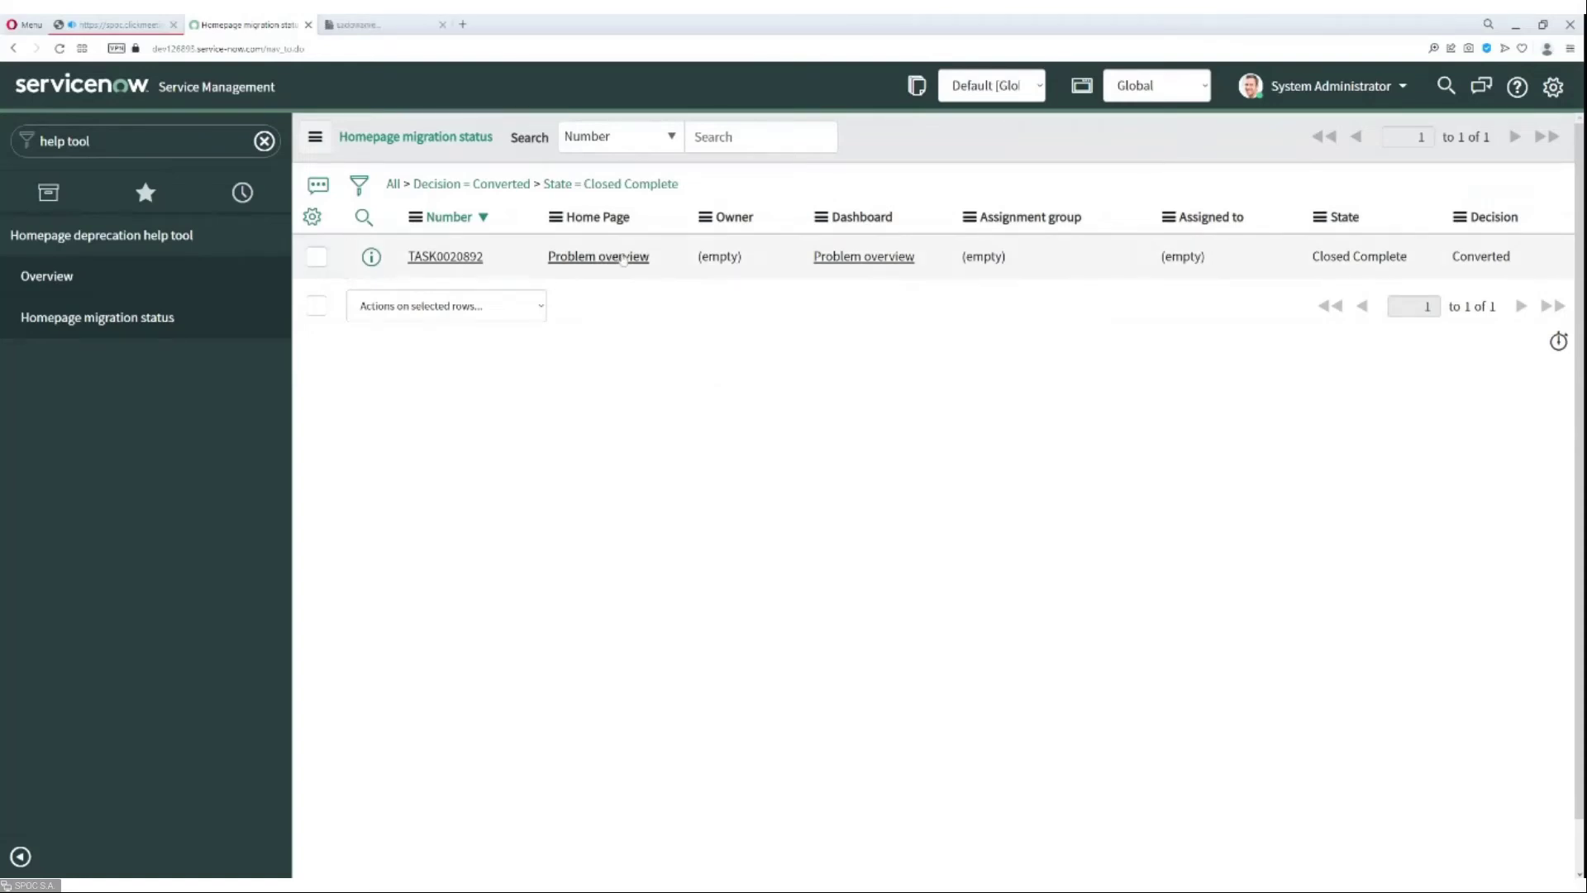
click(374, 22)
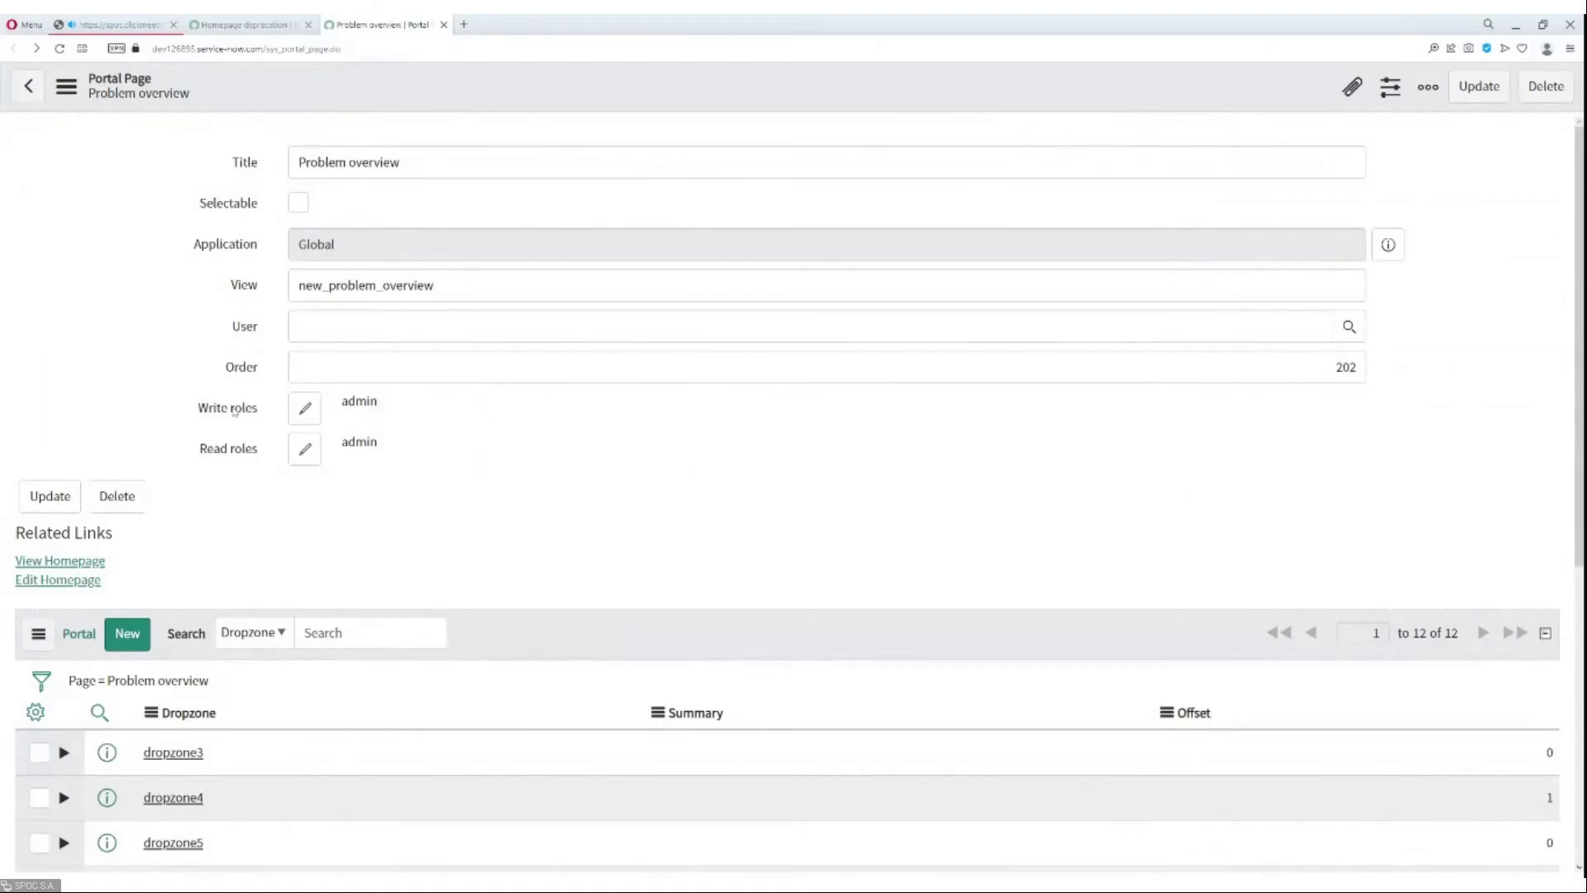
View the original Problem overview homepage showing 1 critical and 16 open problems.
mouse_move(237, 416)
click(82, 568)
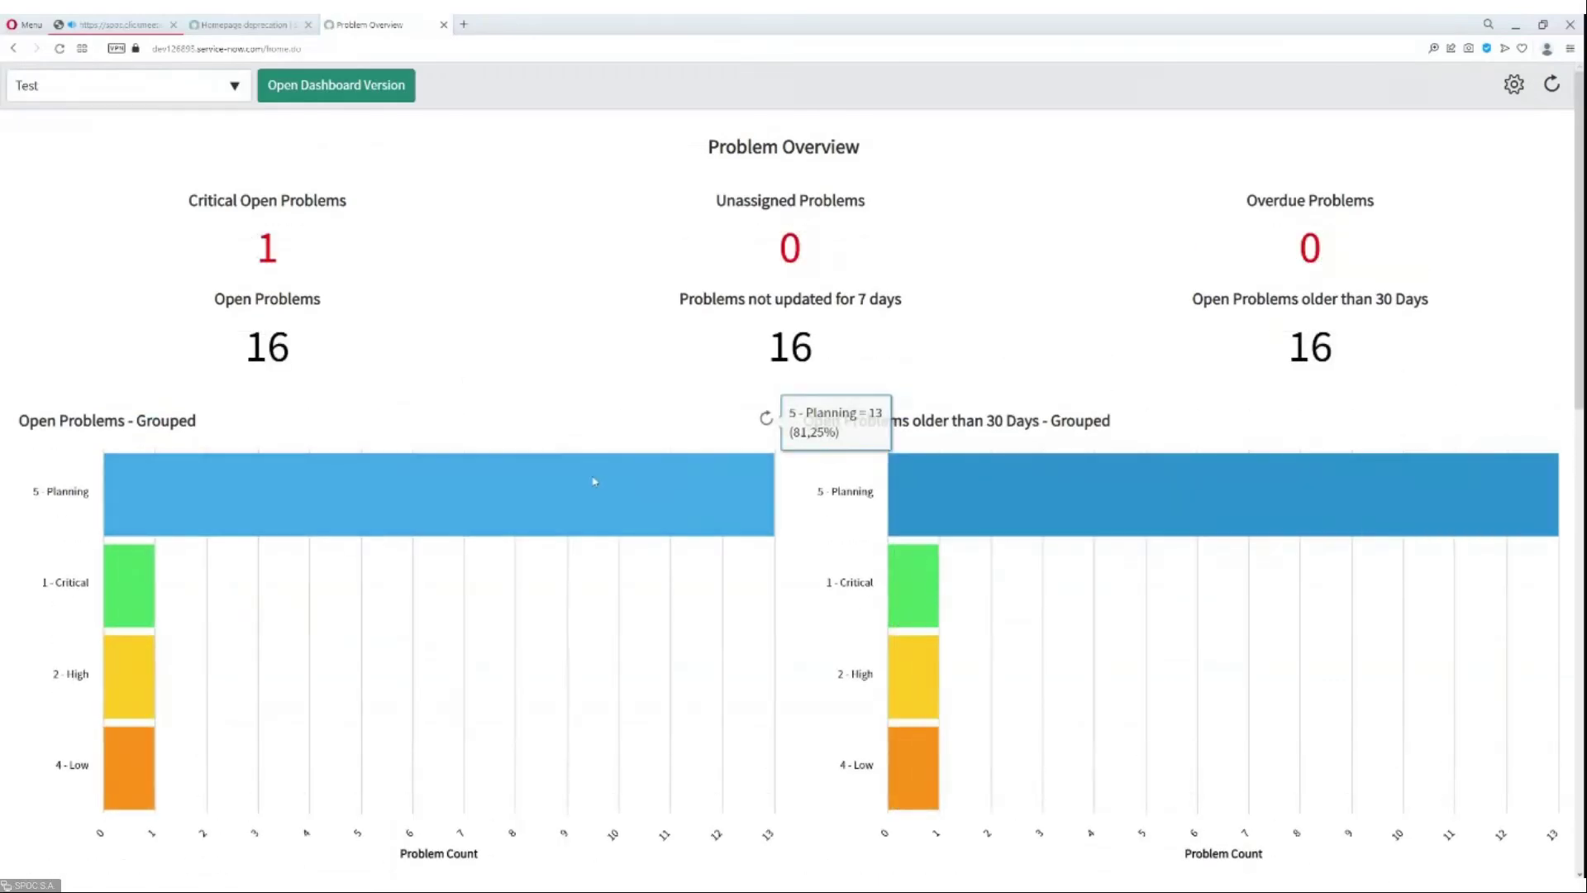
scroll(592, 479, down, 5)
scroll(592, 478, down, 7)
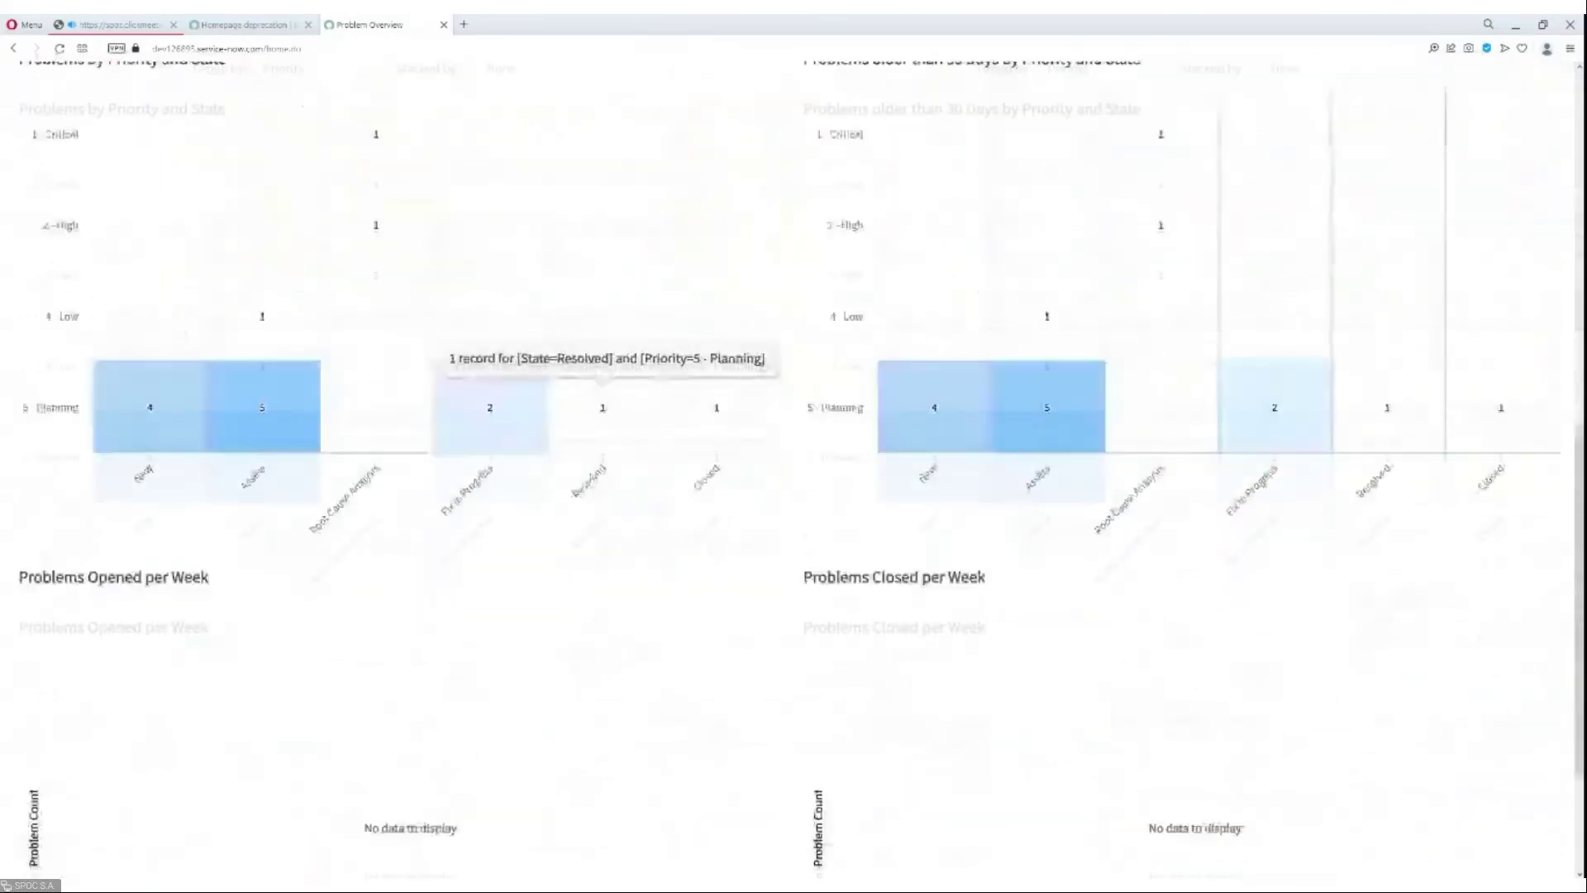
scroll(573, 497, up, 12)
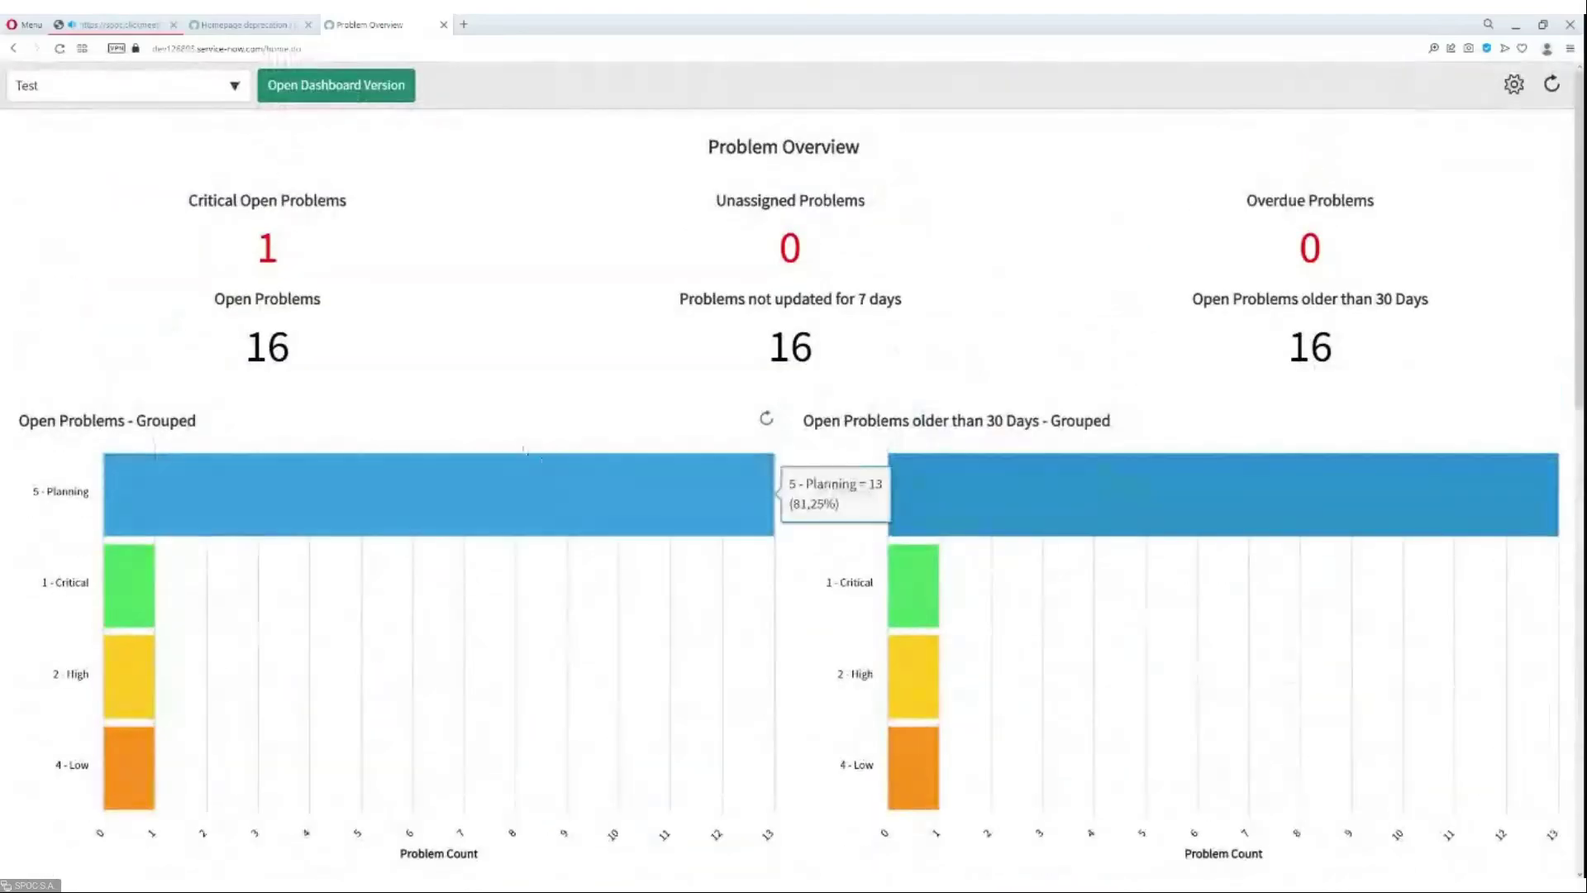
Review the Problem overview dashboard version's Priority and State grids, then return to Homepage deprecation.
click(384, 99)
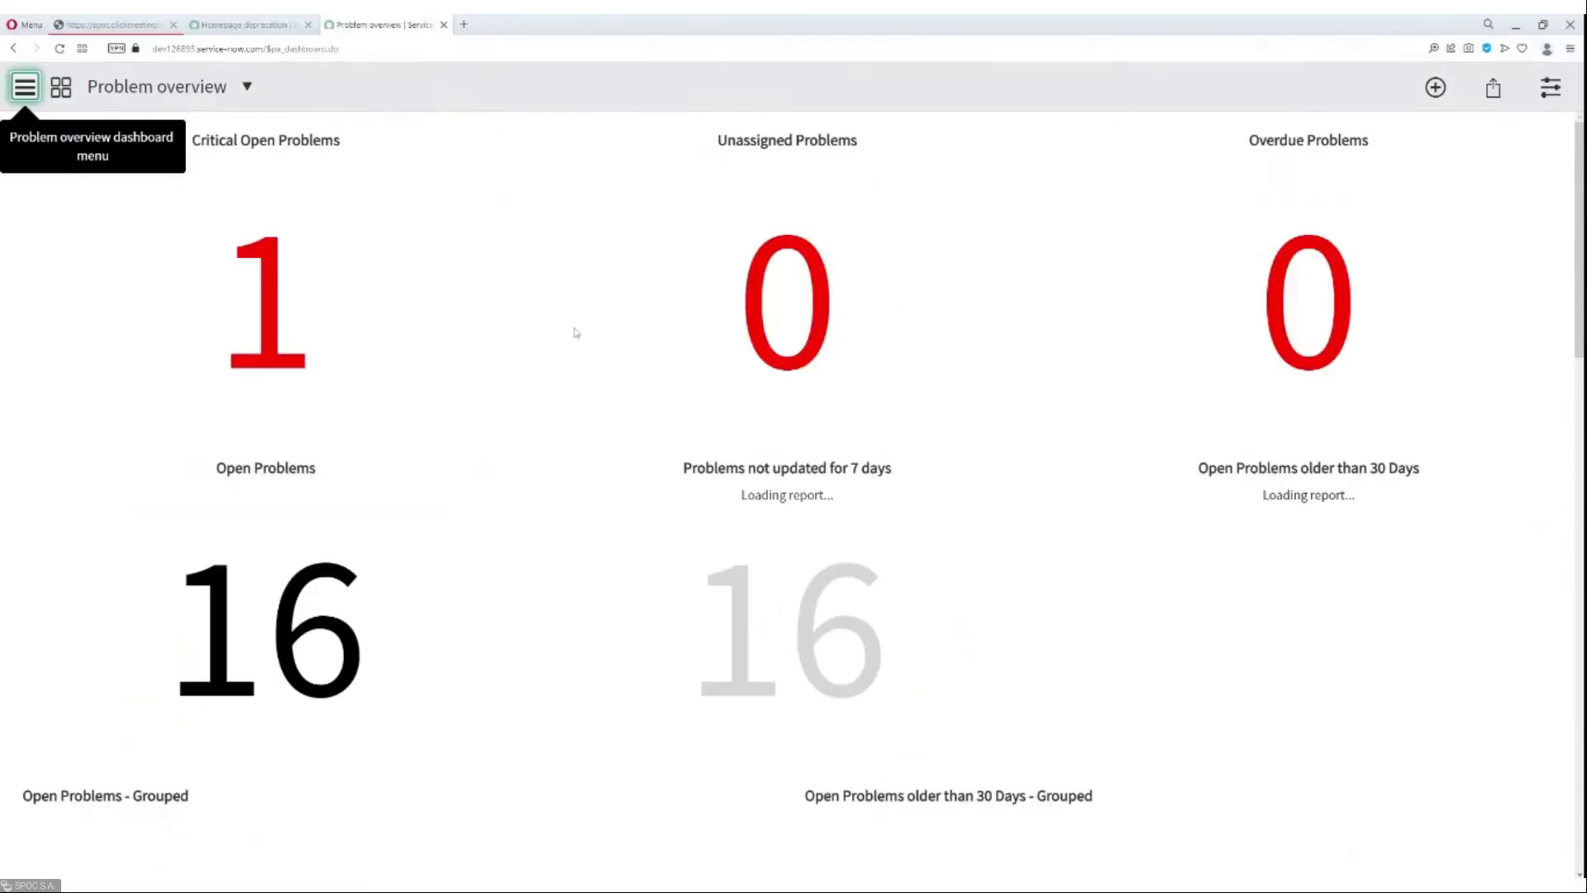
scroll(549, 351, down, 6)
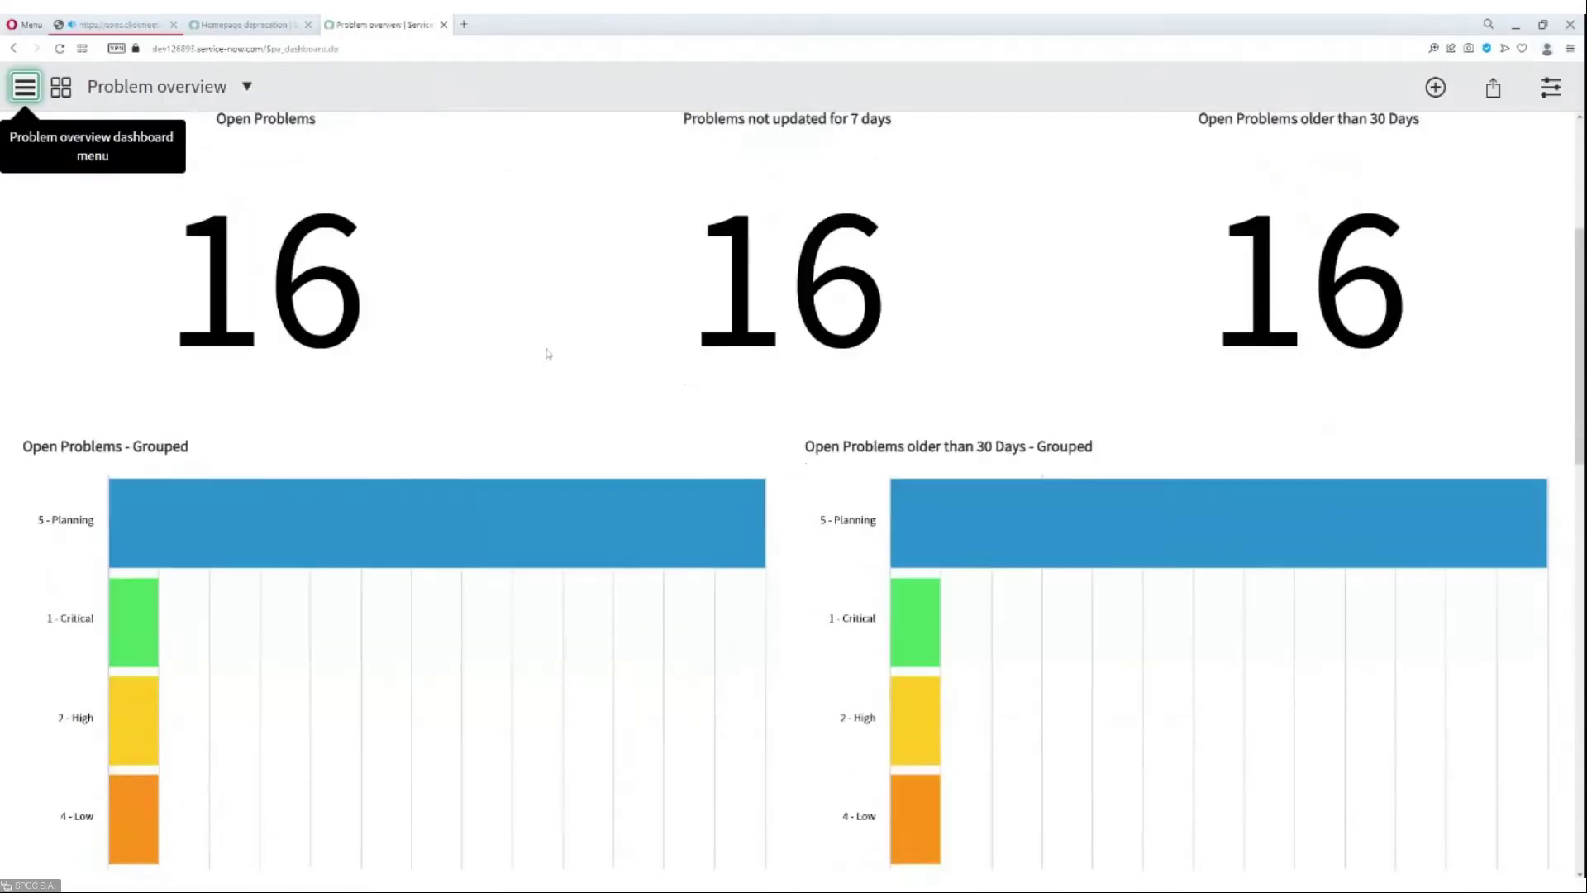
scroll(546, 354, down, 8)
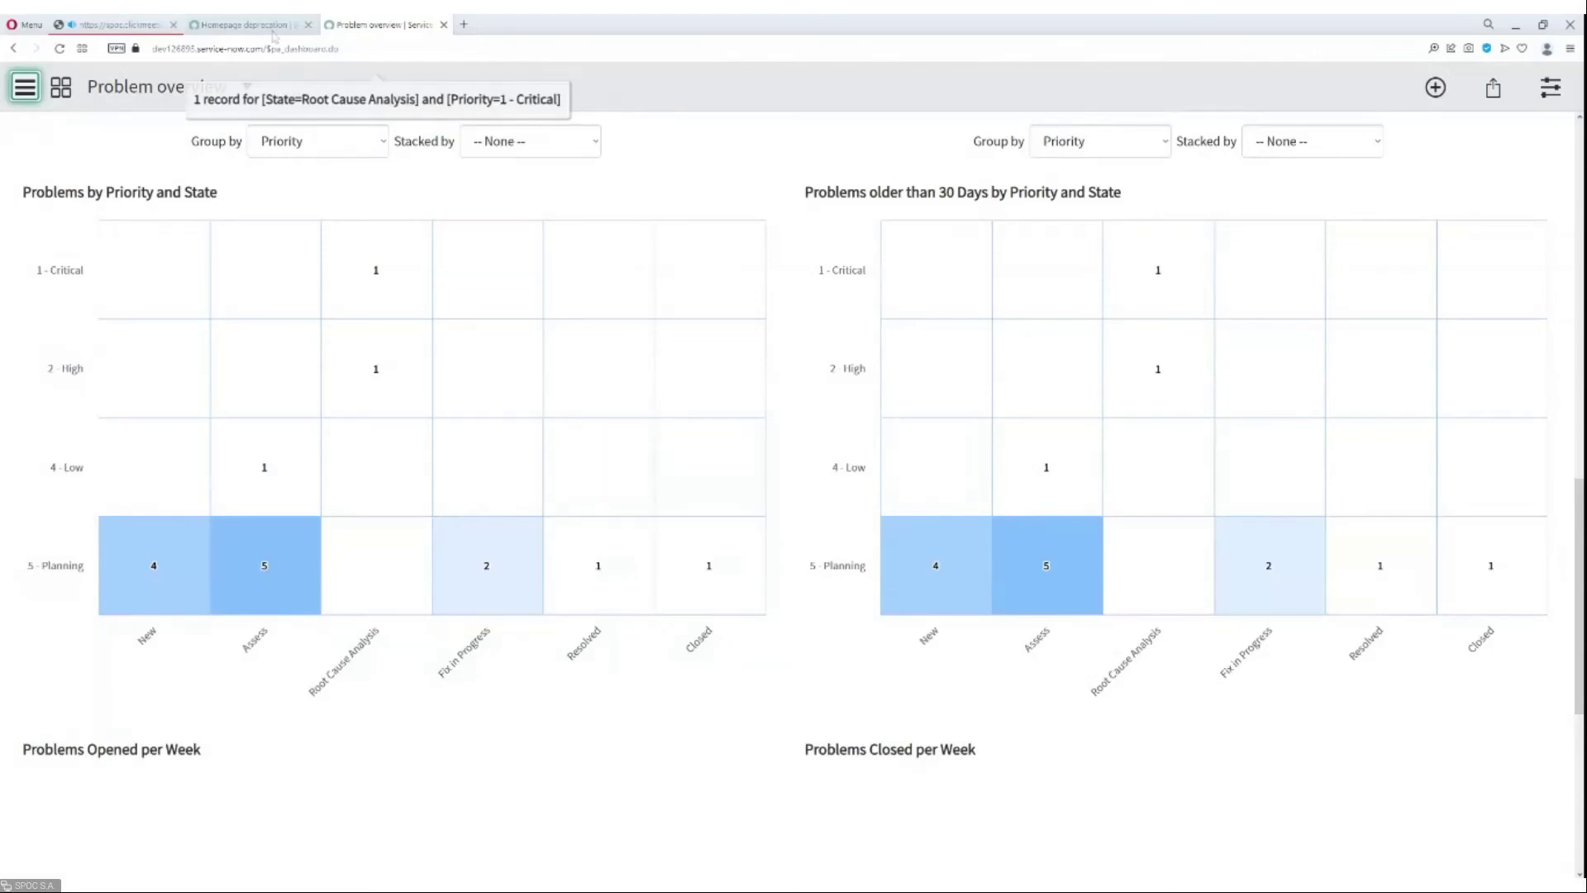
click(273, 30)
middle_click(455, 447)
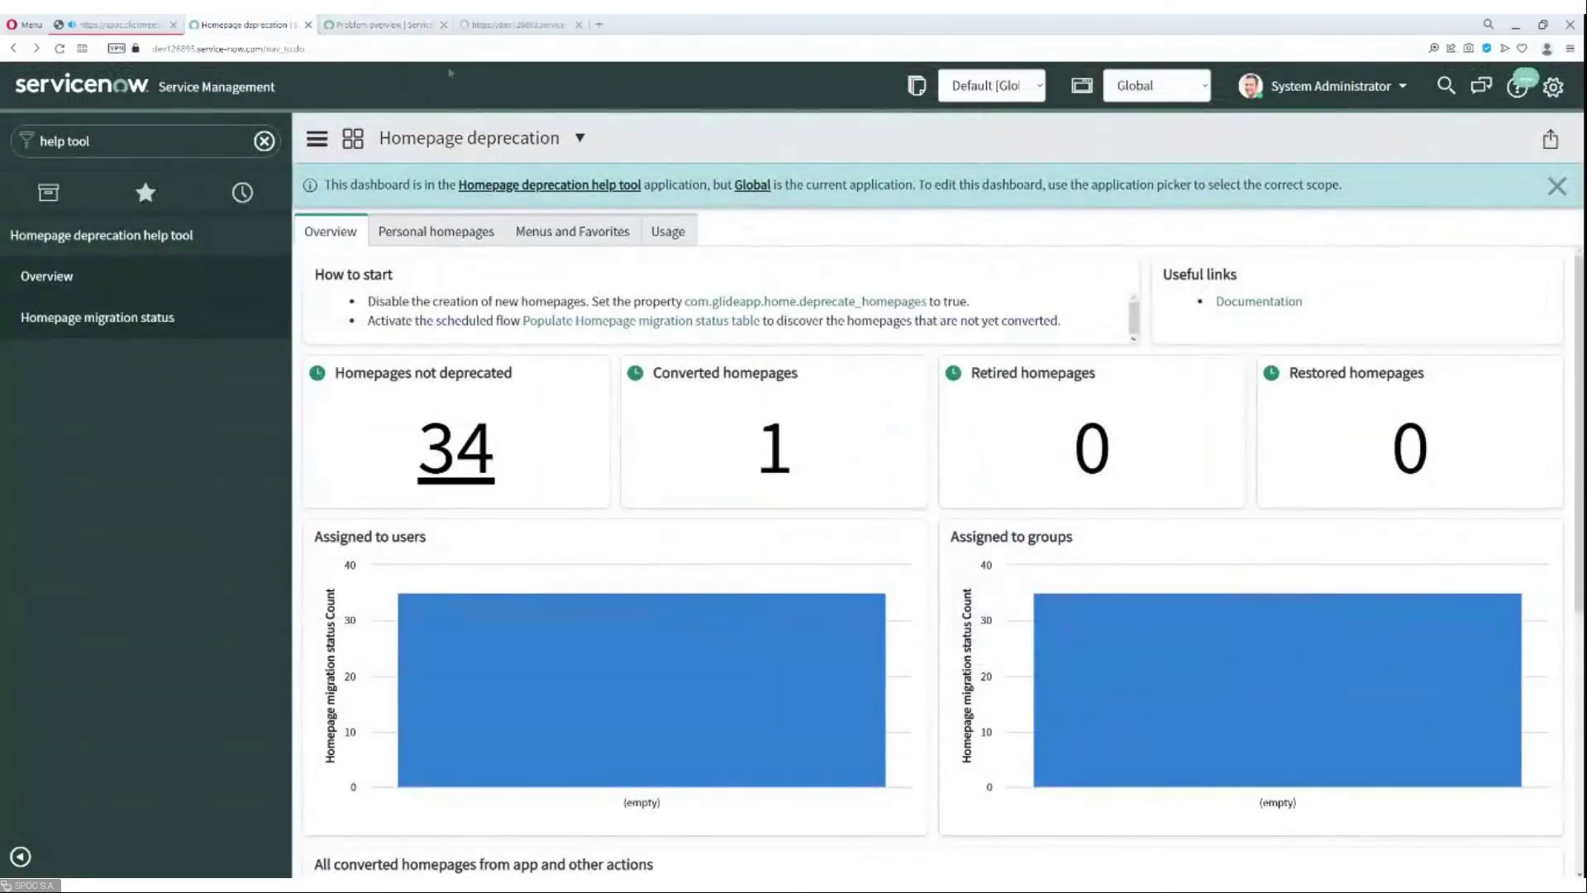
click(504, 24)
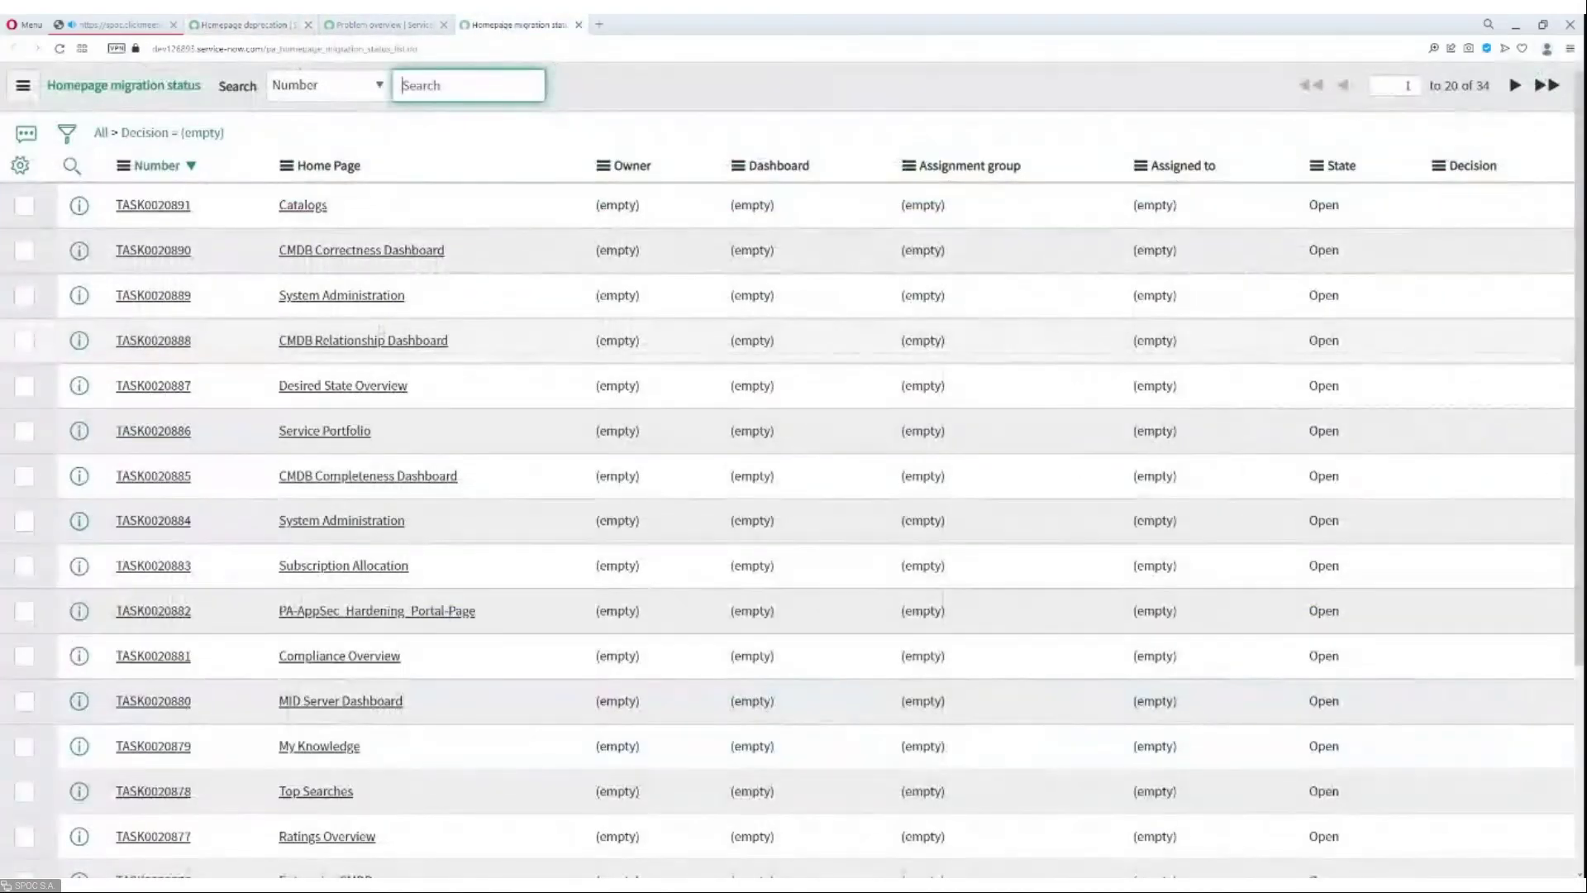
click(25, 295)
click(25, 250)
click(25, 205)
click(25, 340)
click(25, 386)
scroll(176, 855, down, 3)
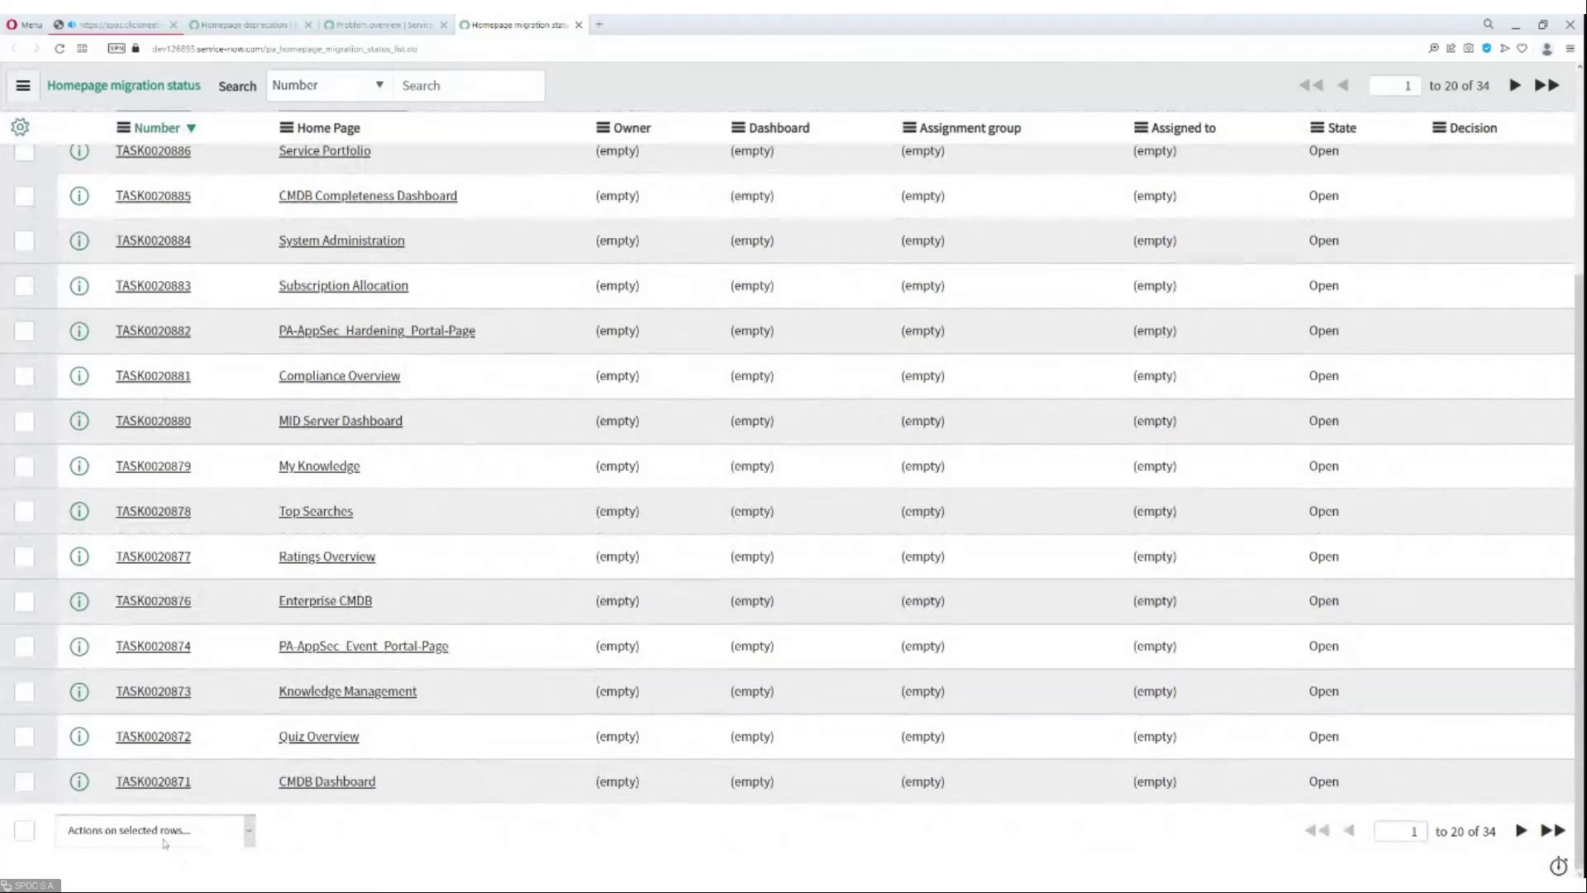
click(165, 840)
click(579, 25)
click(243, 25)
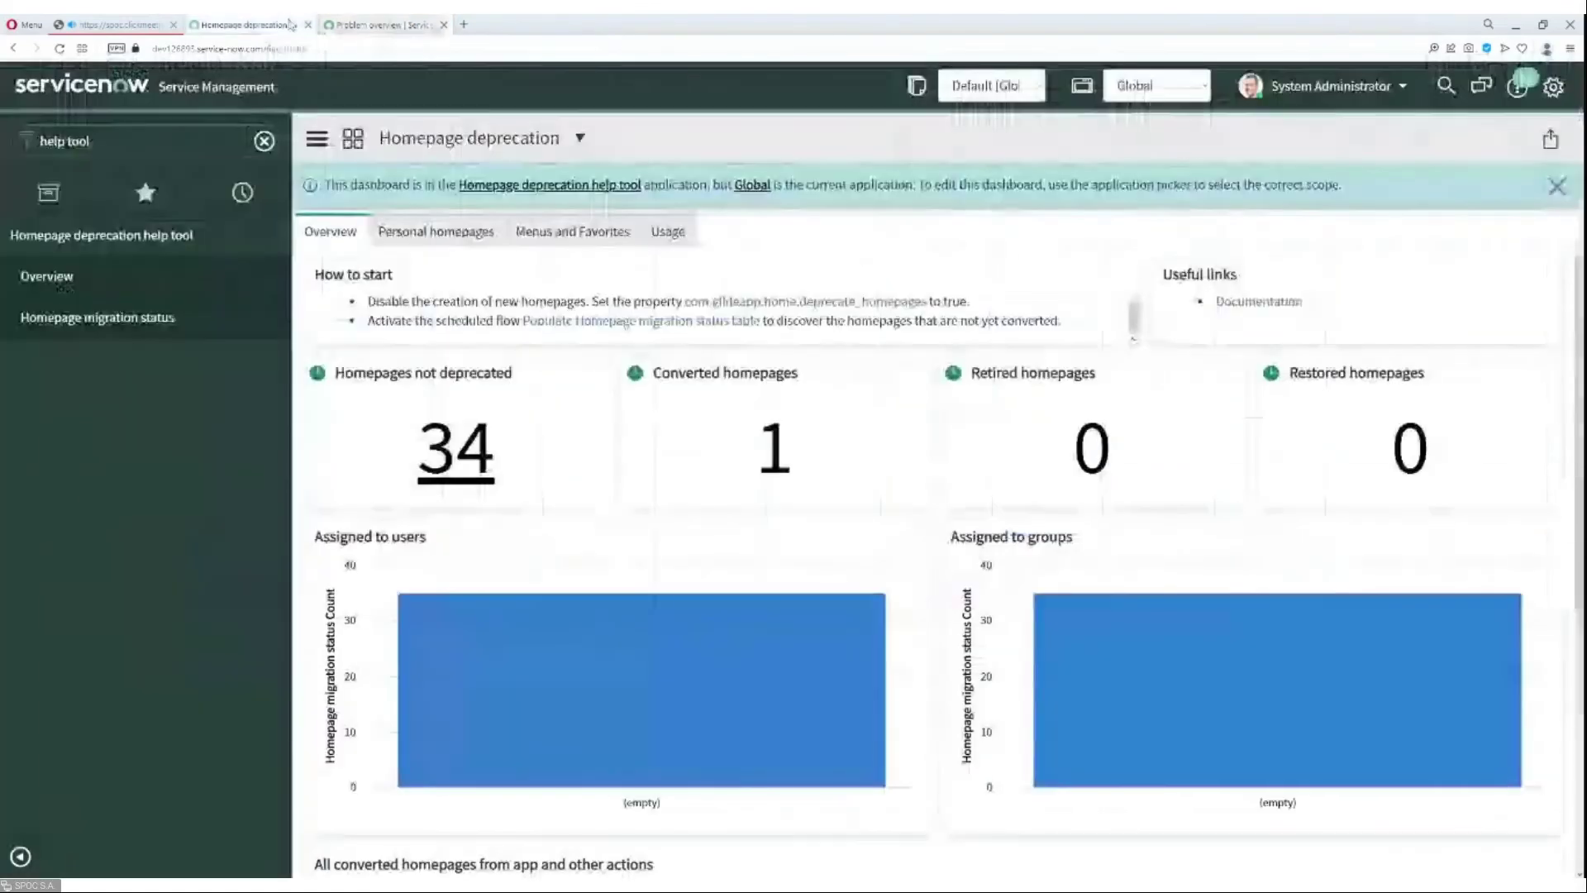